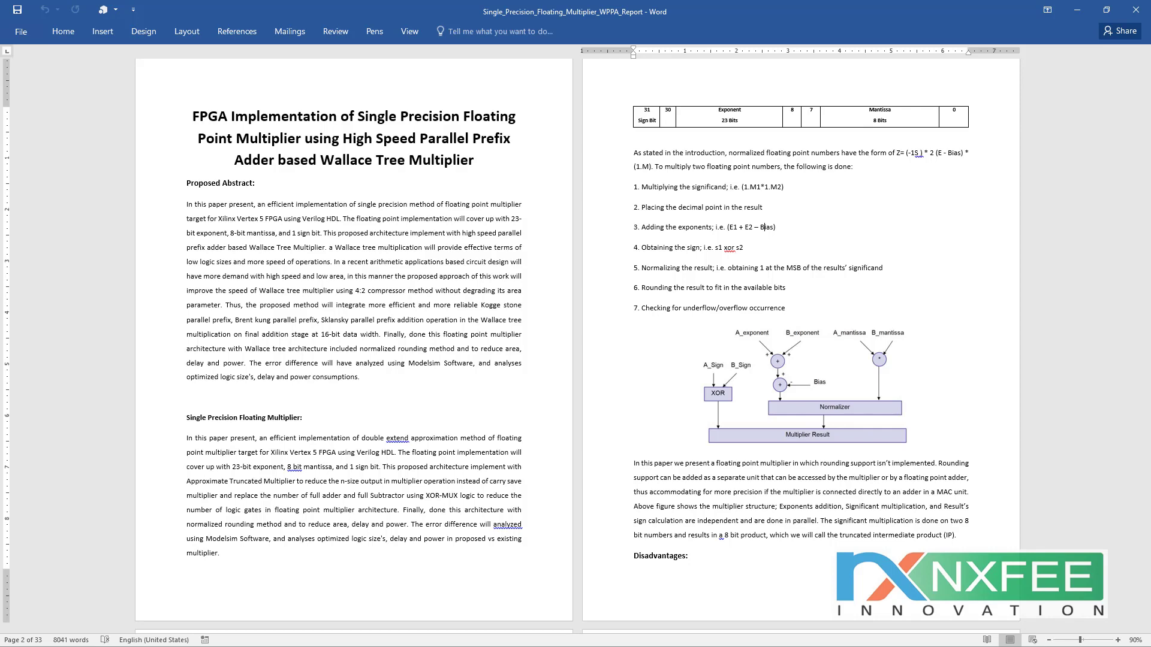
Step: Switch from the Word report to Floating_Point_Multiplier.pdf in Foxit PDF Reader
{"action": "key", "text": "alt+Tab"}
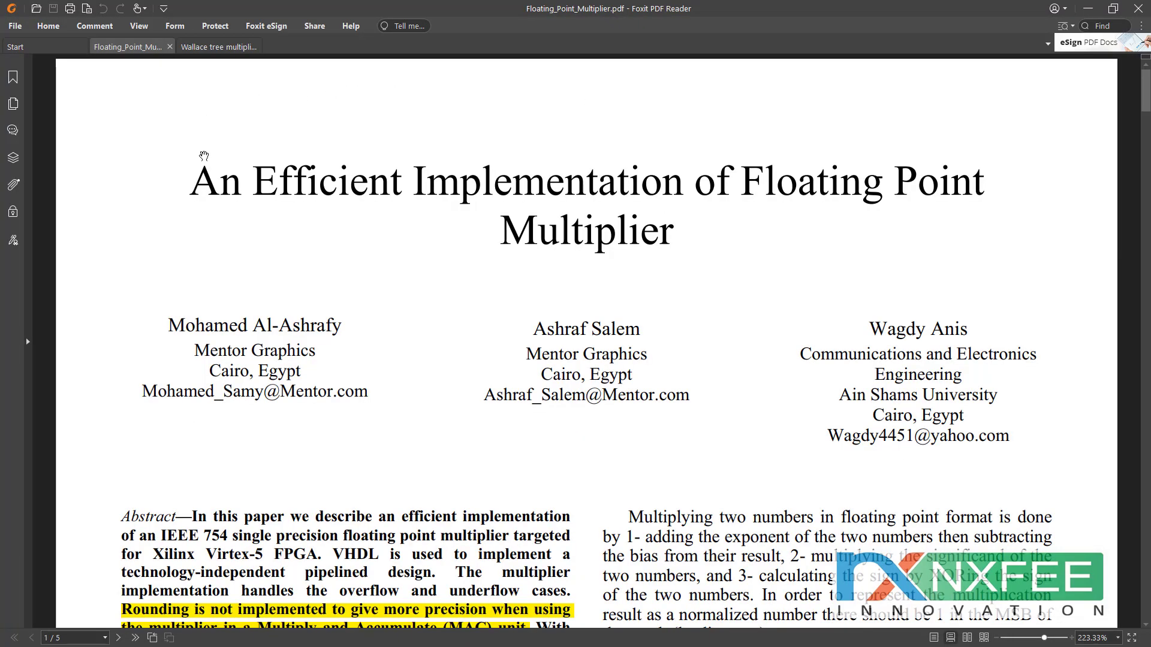
Step: Select the paper's title, glance at the Wallace tree paper, then return to the floating point paper
{"action": "left_click_drag", "start_coordinate": [195, 175], "coordinate": [732, 180]}
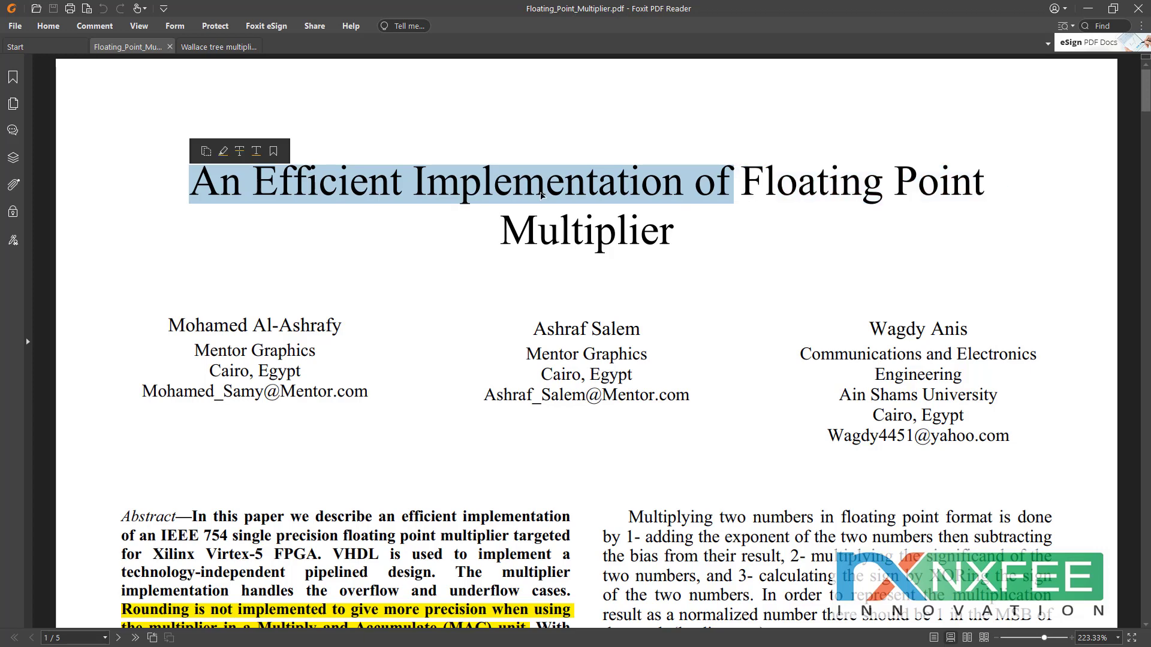
{"action": "left_click", "coordinate": [214, 48]}
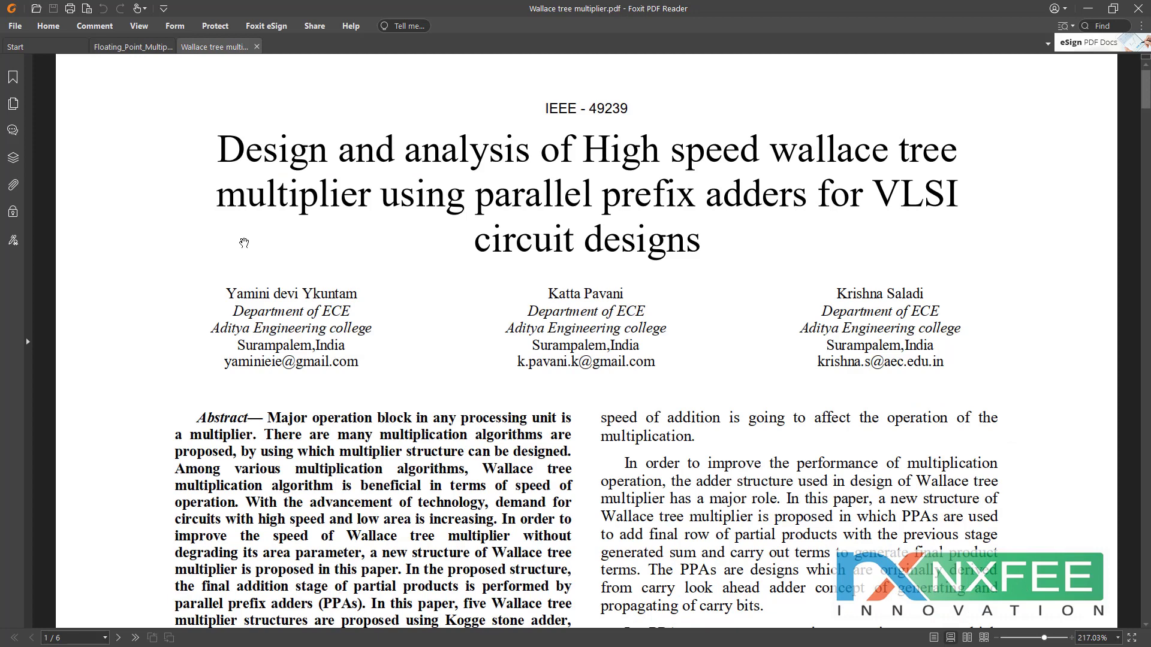
{"action": "left_click", "coordinate": [141, 49]}
{"action": "left_click", "coordinate": [774, 274]}
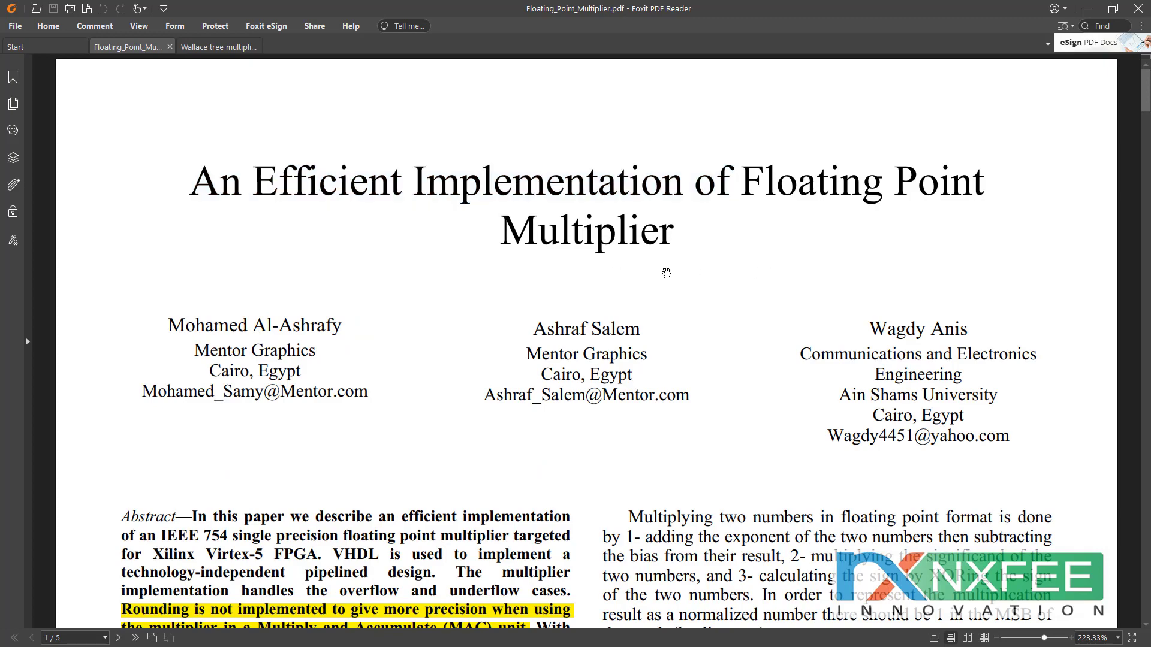
Step: Read the floating point paper through Figures 1, 2 and 7, then open the Wallace tree paper
{"action": "scroll", "coordinate": [709, 368], "scroll_direction": "down", "scroll_amount": 3}
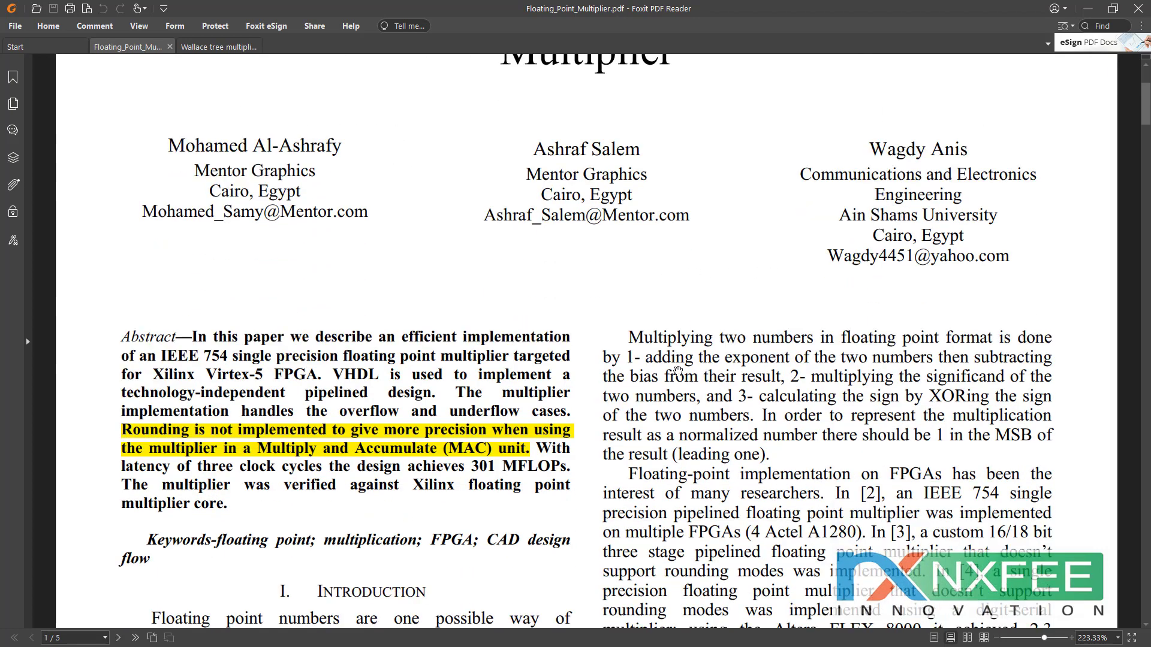
{"action": "scroll", "coordinate": [438, 371], "scroll_direction": "down", "scroll_amount": 1}
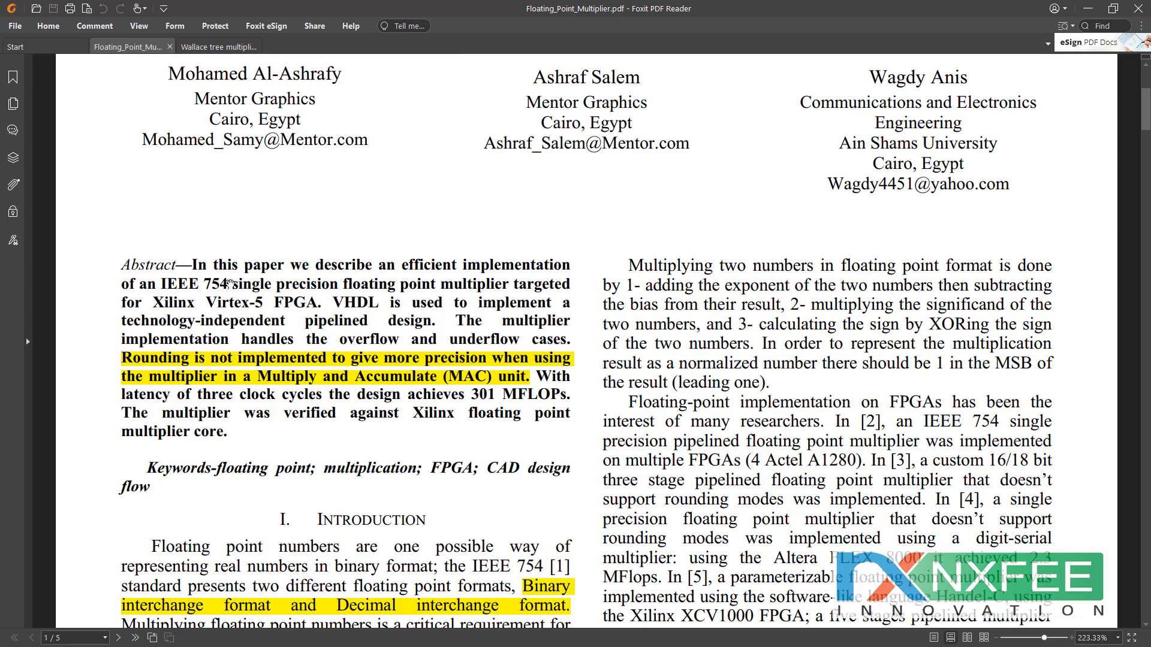
{"action": "left_click_drag", "start_coordinate": [232, 284], "coordinate": [560, 283]}
{"action": "scroll", "coordinate": [286, 424], "scroll_direction": "down", "scroll_amount": 10}
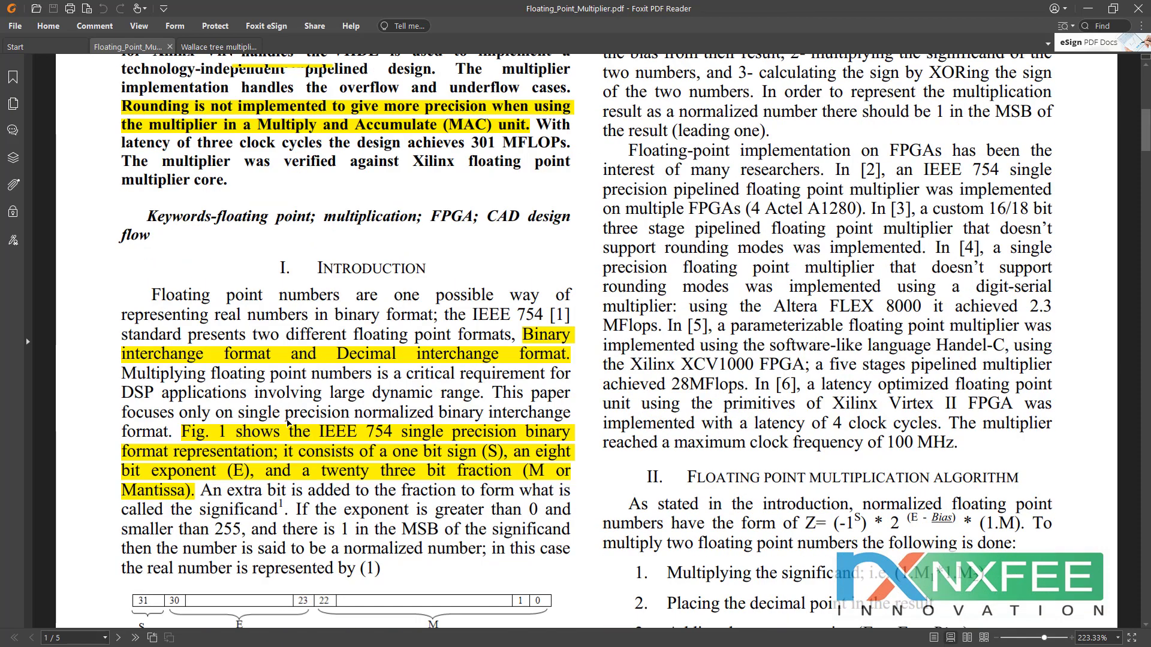
{"action": "scroll", "coordinate": [287, 422], "scroll_direction": "down", "scroll_amount": 1}
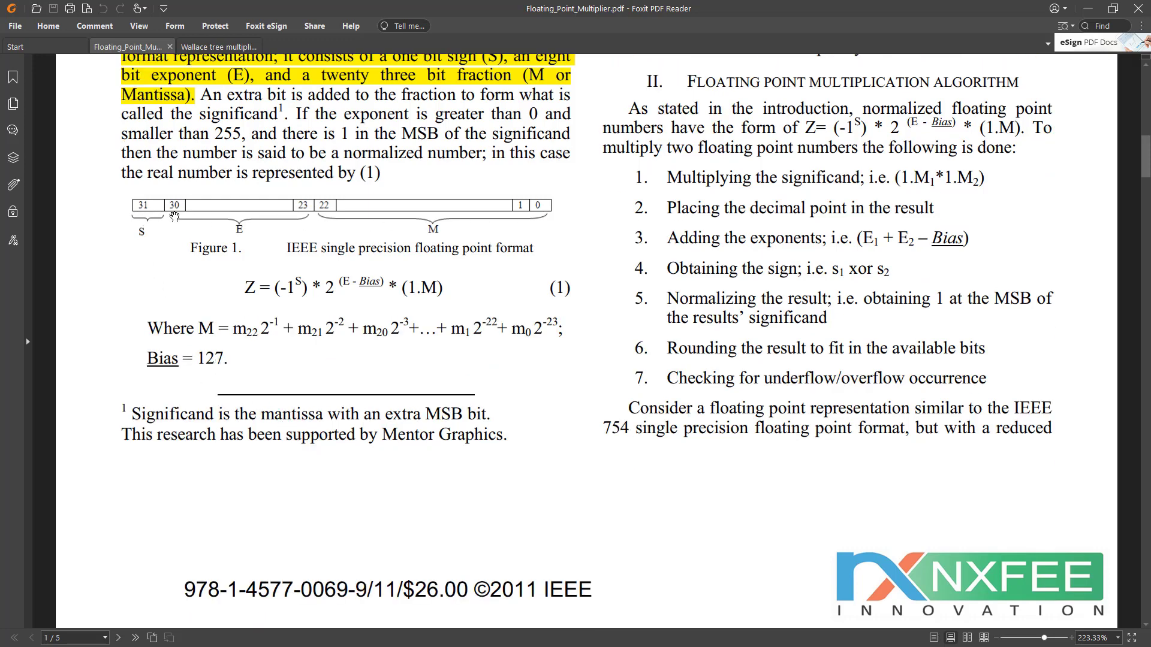
{"action": "scroll", "coordinate": [223, 247], "scroll_direction": "up", "scroll_amount": 7}
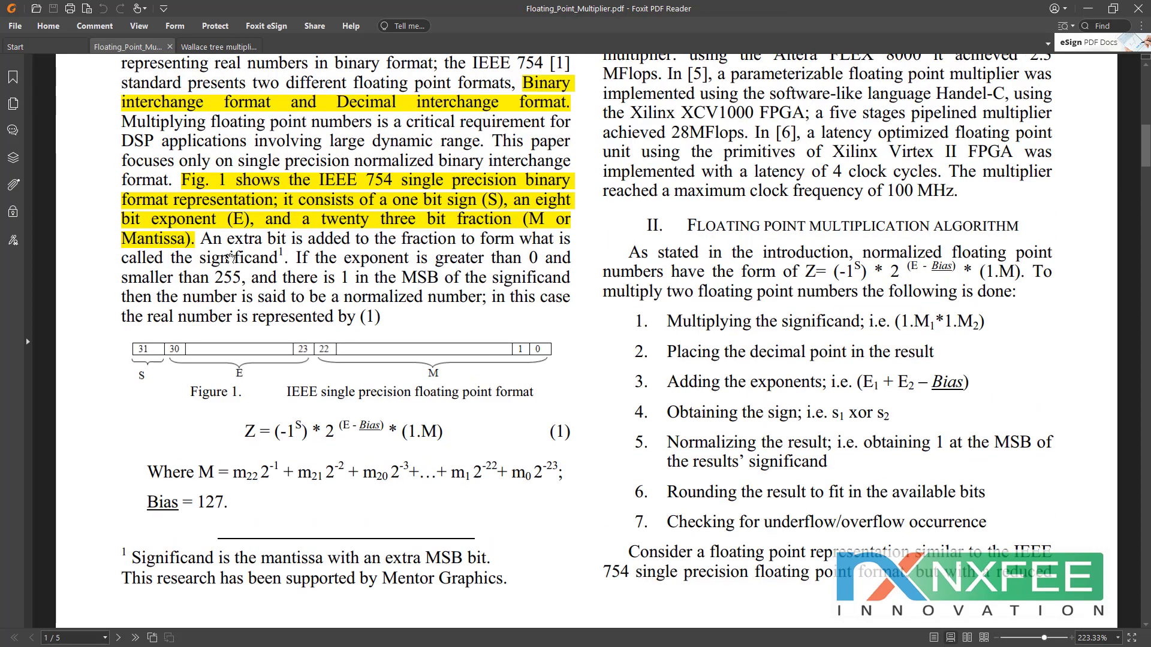
{"action": "scroll", "coordinate": [264, 339], "scroll_direction": "down", "scroll_amount": 20}
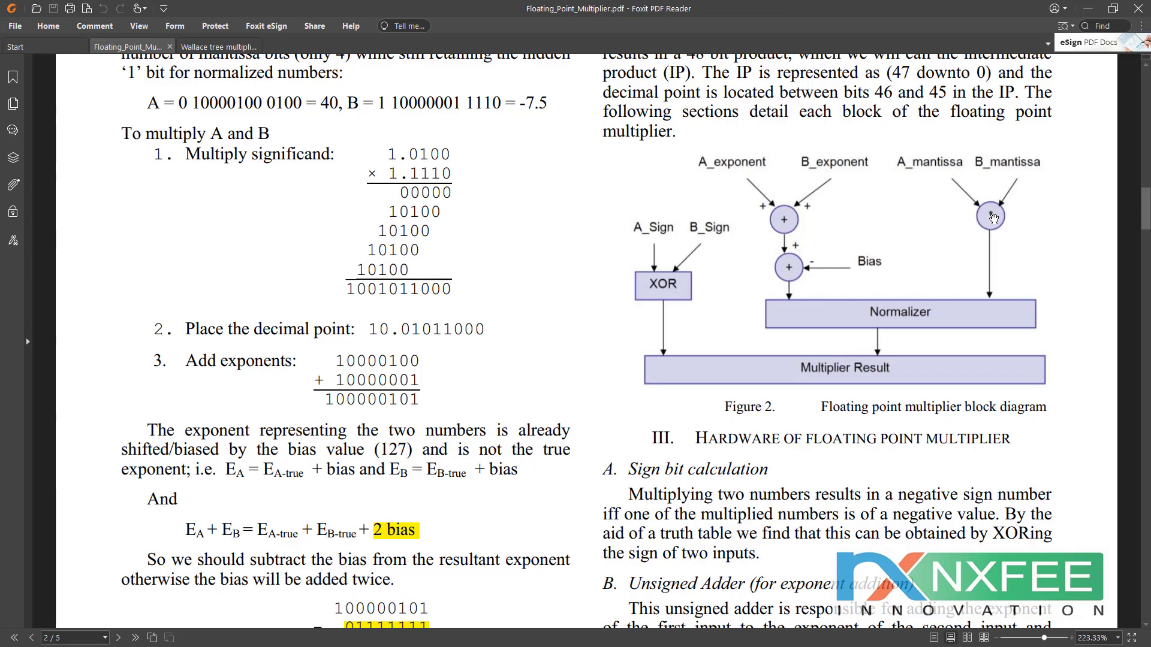
{"action": "scroll", "coordinate": [713, 275], "scroll_direction": "down", "scroll_amount": 4}
{"action": "scroll", "coordinate": [713, 275], "scroll_direction": "down", "scroll_amount": 20}
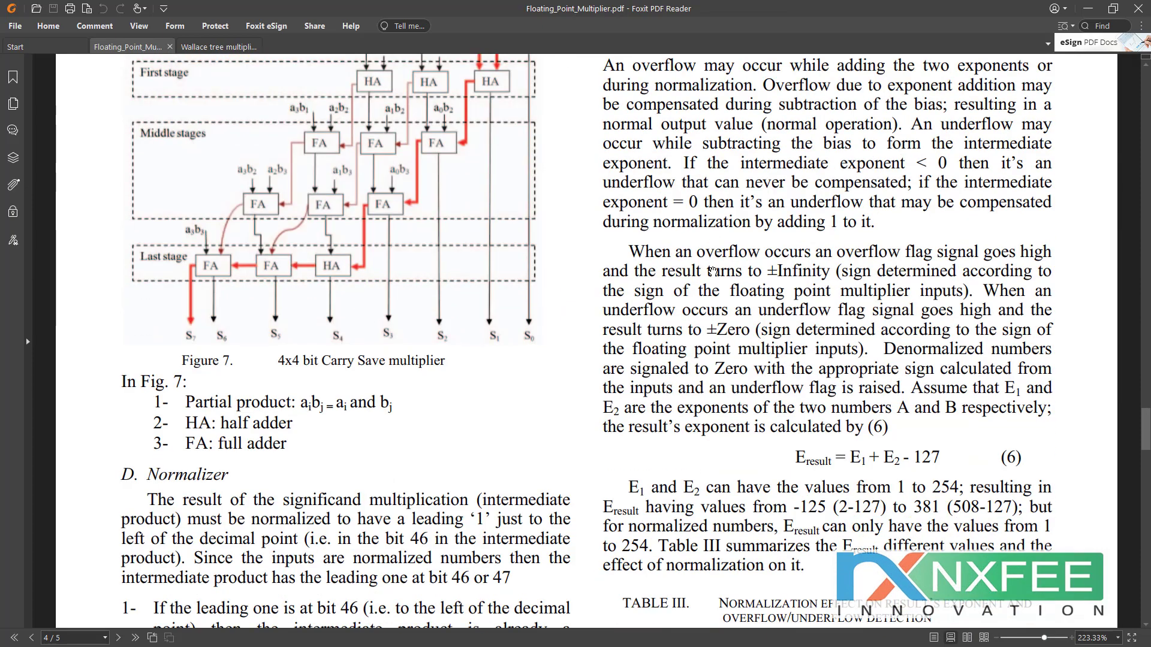
{"action": "scroll", "coordinate": [1147, 419], "scroll_direction": "up", "scroll_amount": 1}
{"action": "left_click_drag", "start_coordinate": [1147, 419], "coordinate": [1147, 208]}
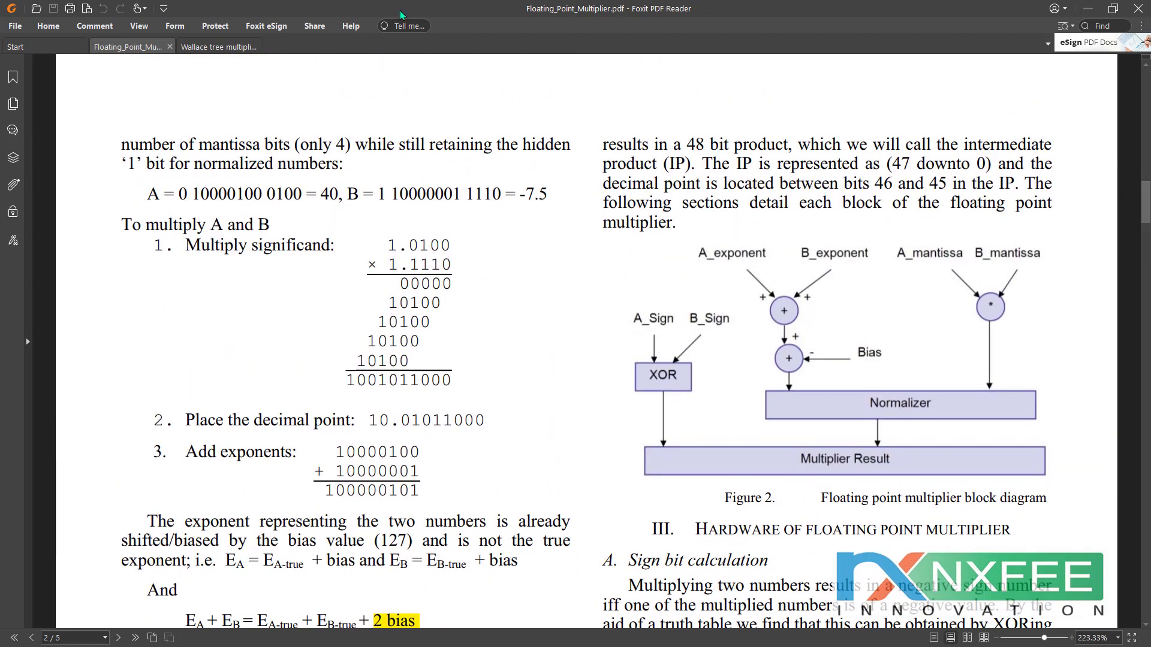
{"action": "left_click", "coordinate": [219, 48]}
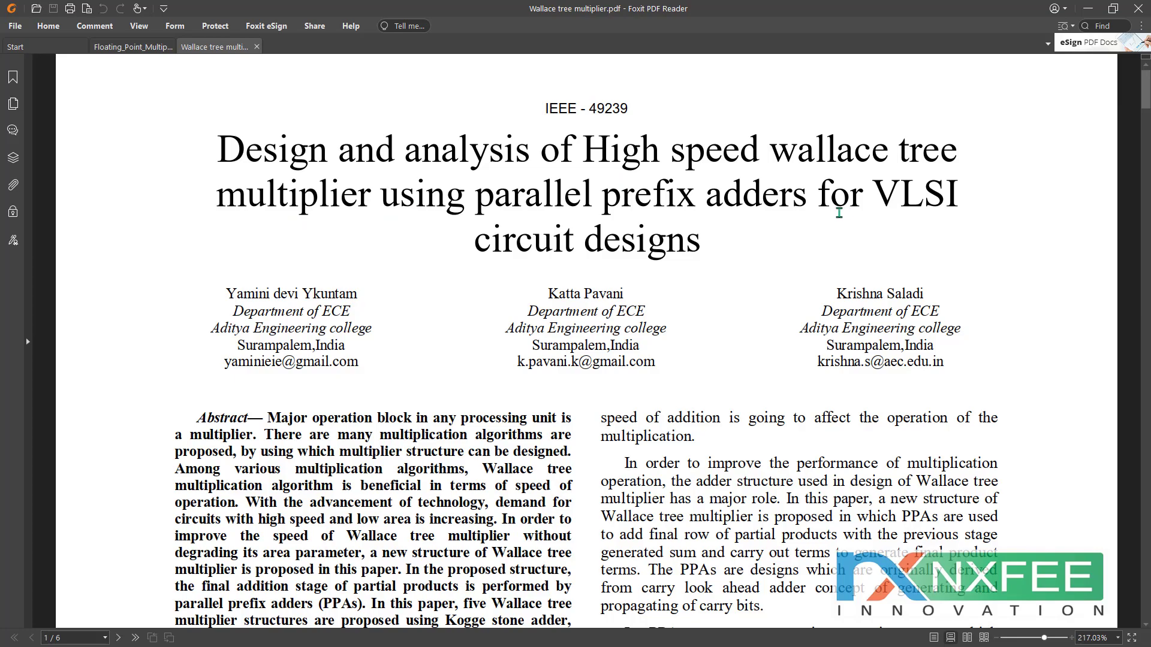
Step: Scroll the Wallace tree paper down to its prefix adder diagrams, Figs. 6–10
{"action": "scroll", "coordinate": [564, 301], "scroll_direction": "down", "scroll_amount": 10}
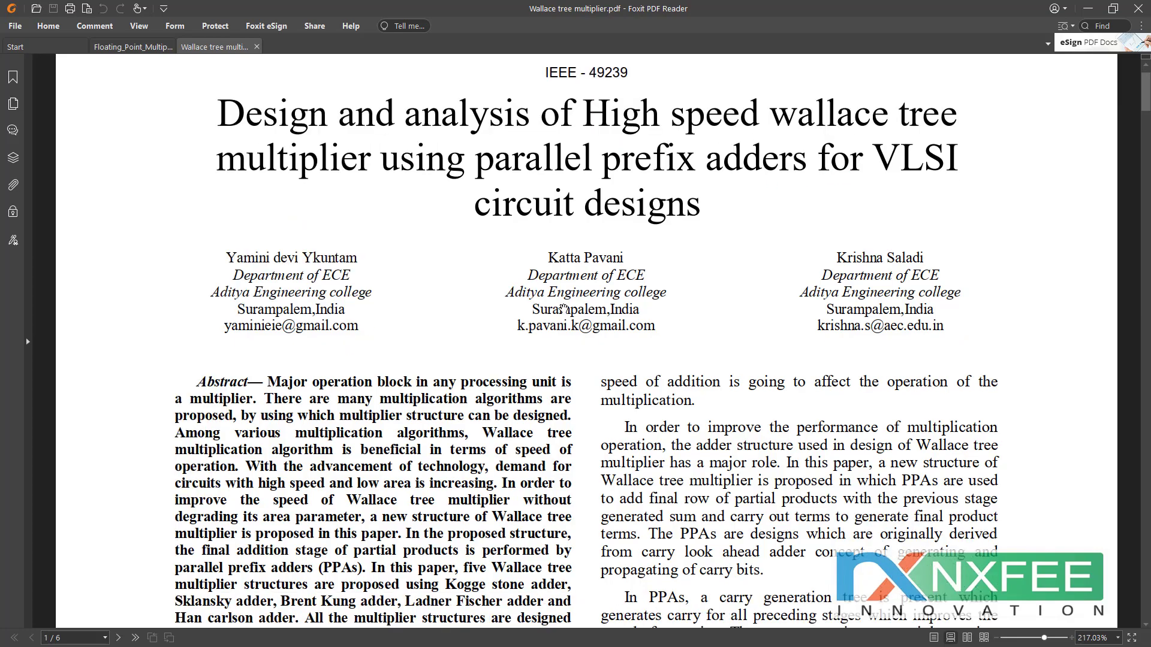
{"action": "scroll", "coordinate": [564, 300], "scroll_direction": "down", "scroll_amount": 12}
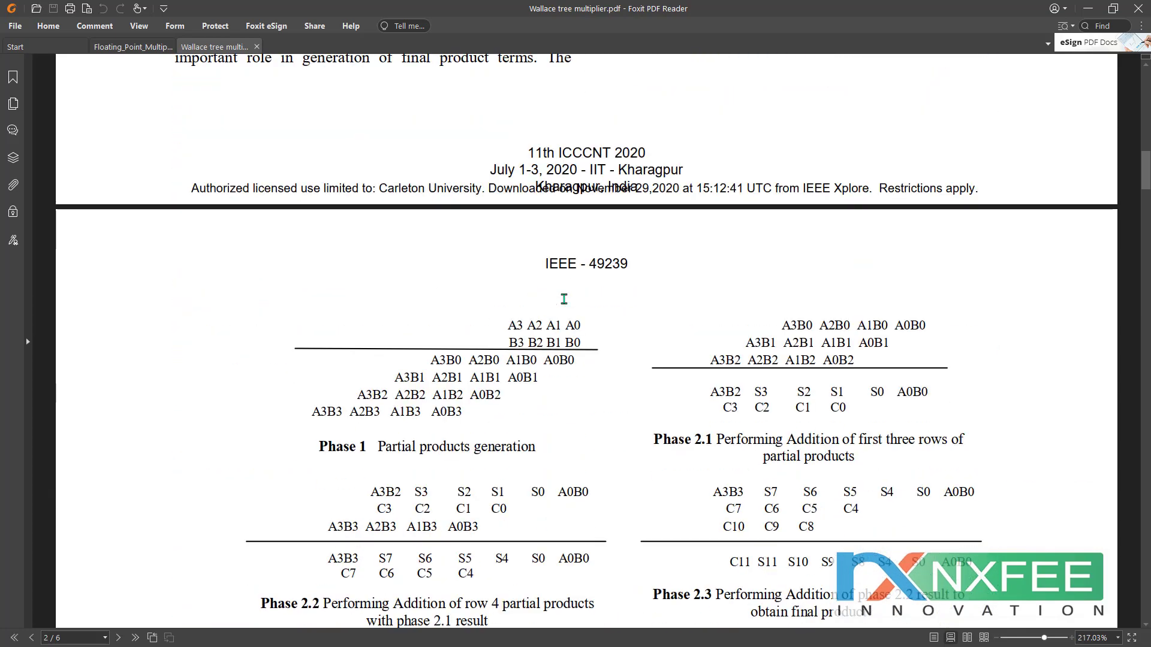
{"action": "scroll", "coordinate": [564, 301], "scroll_direction": "down", "scroll_amount": 12}
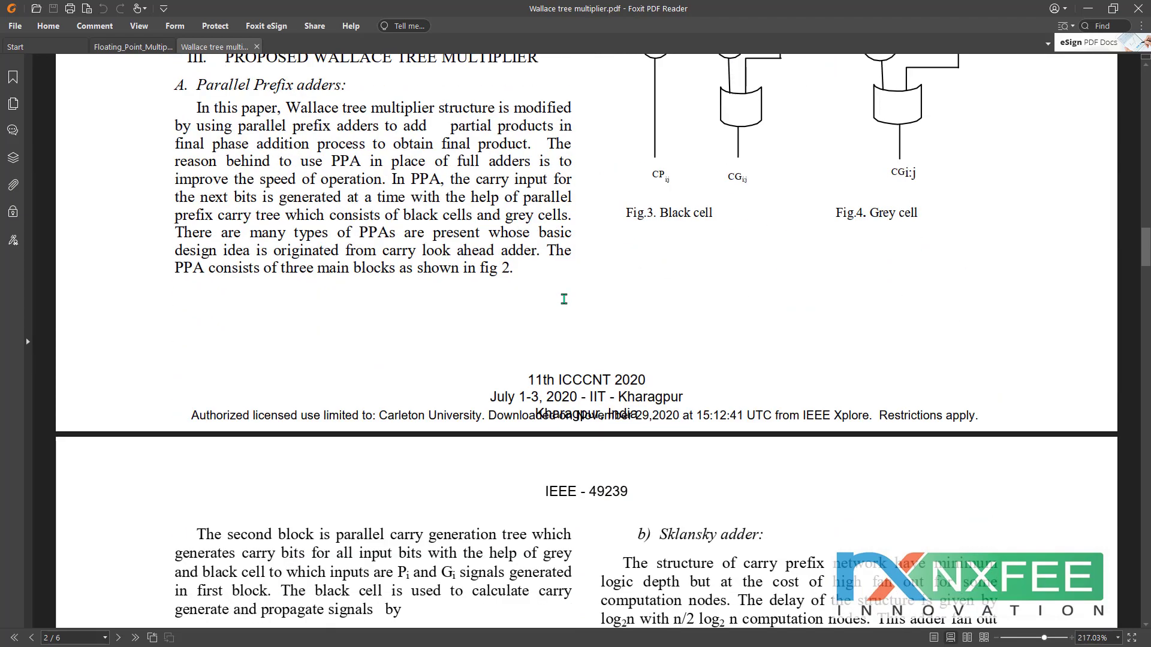
{"action": "scroll", "coordinate": [564, 300], "scroll_direction": "down", "scroll_amount": 10}
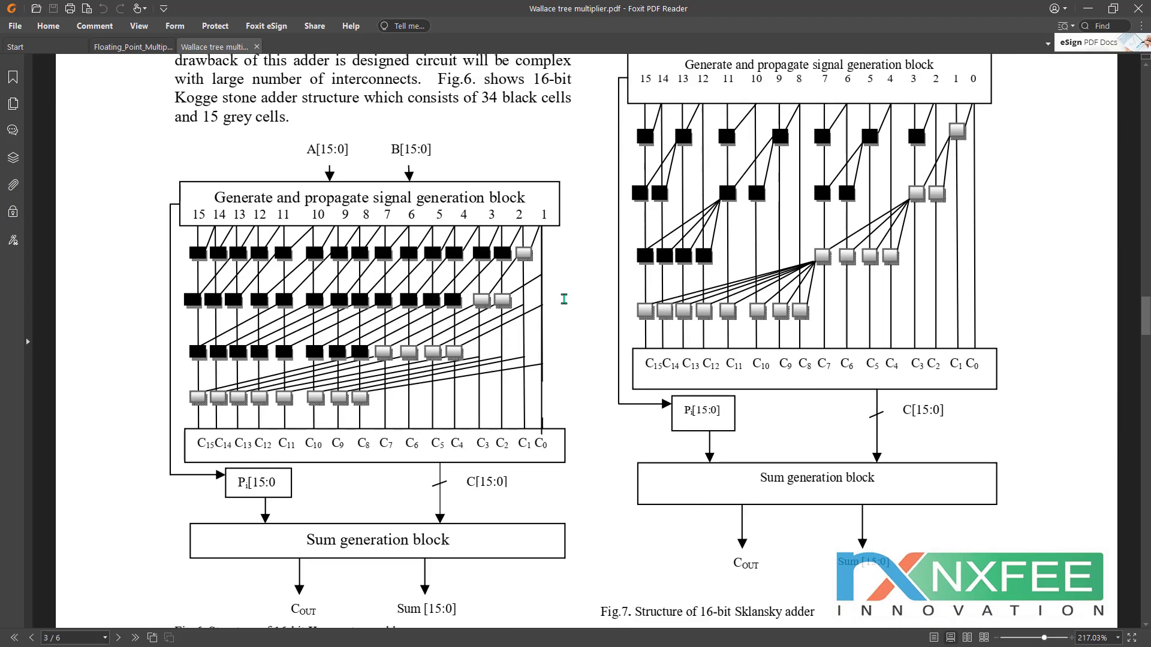
{"action": "scroll", "coordinate": [312, 456], "scroll_direction": "up", "scroll_amount": 1}
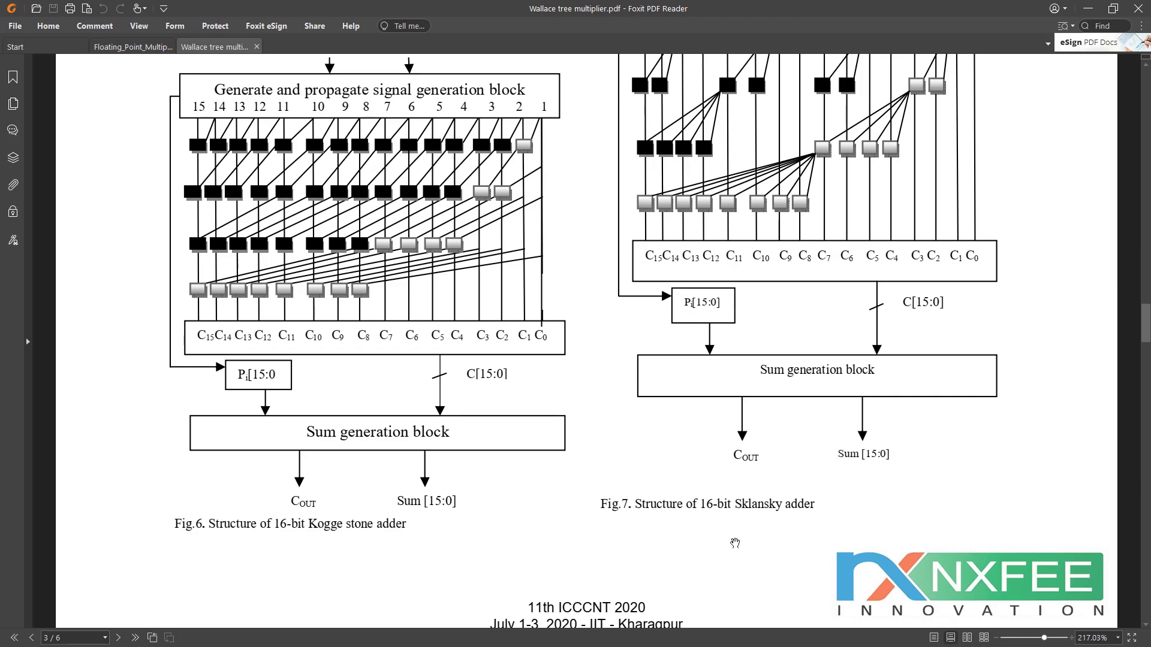
{"action": "scroll", "coordinate": [795, 522], "scroll_direction": "up", "scroll_amount": 3}
{"action": "scroll", "coordinate": [795, 522], "scroll_direction": "down", "scroll_amount": 15}
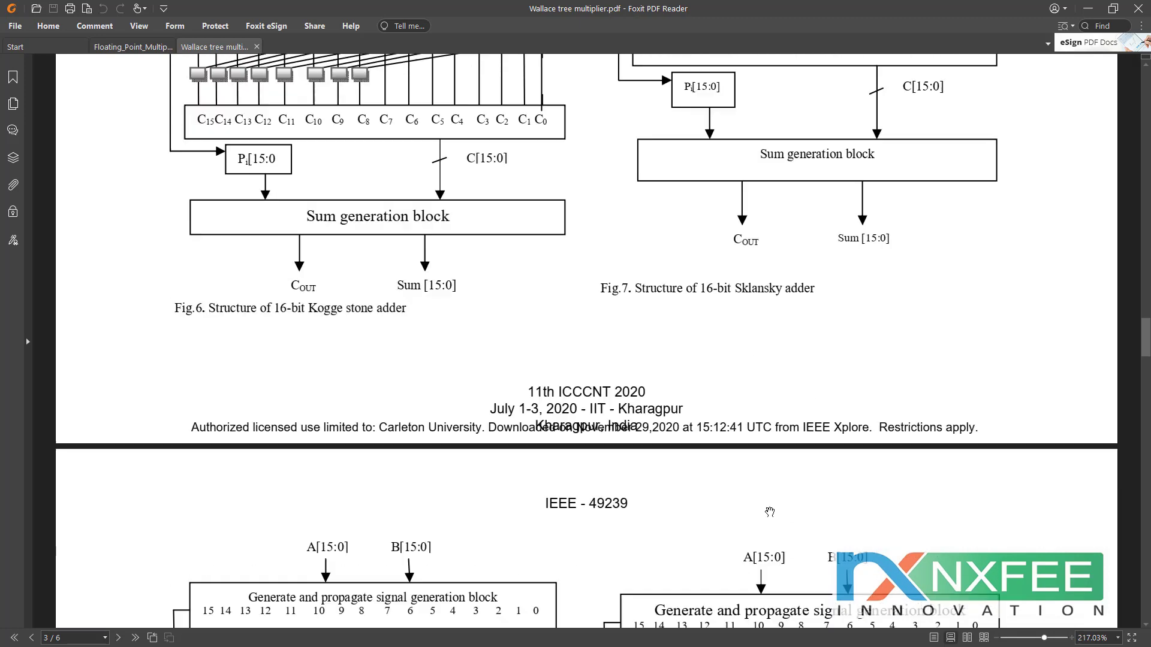
{"action": "scroll", "coordinate": [566, 485], "scroll_direction": "down", "scroll_amount": 1}
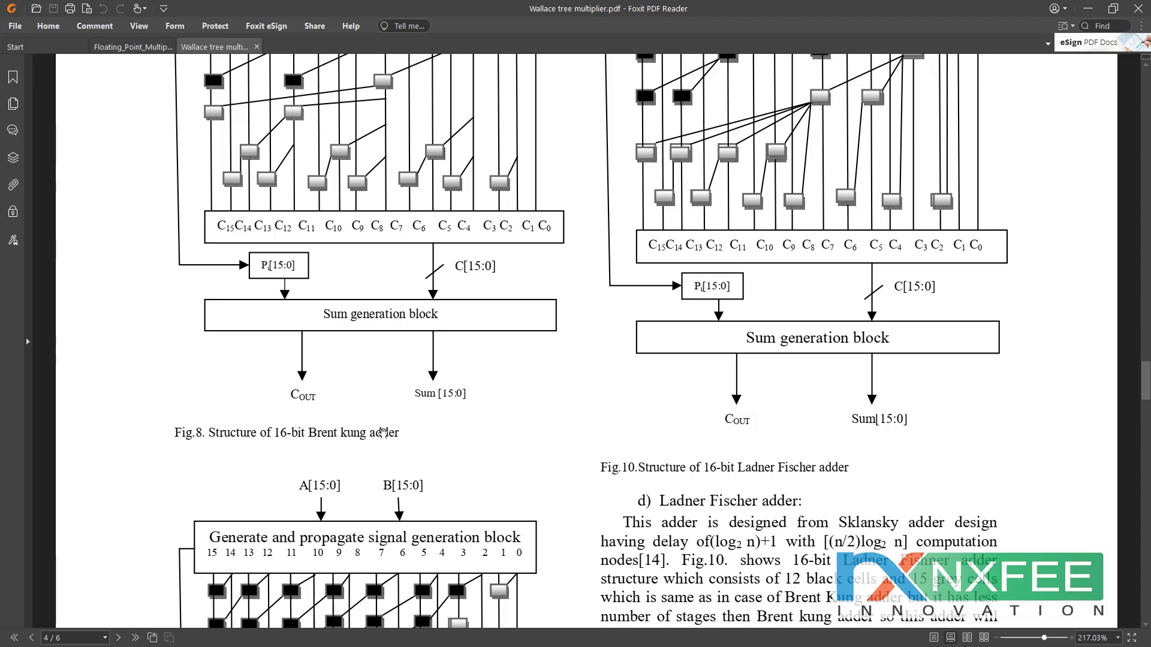
Step: Finish reviewing the figures and switch past GVIM to the Wallace_Tree_Multiplier_v2 workbook
{"action": "scroll", "coordinate": [814, 484], "scroll_direction": "down", "scroll_amount": 7}
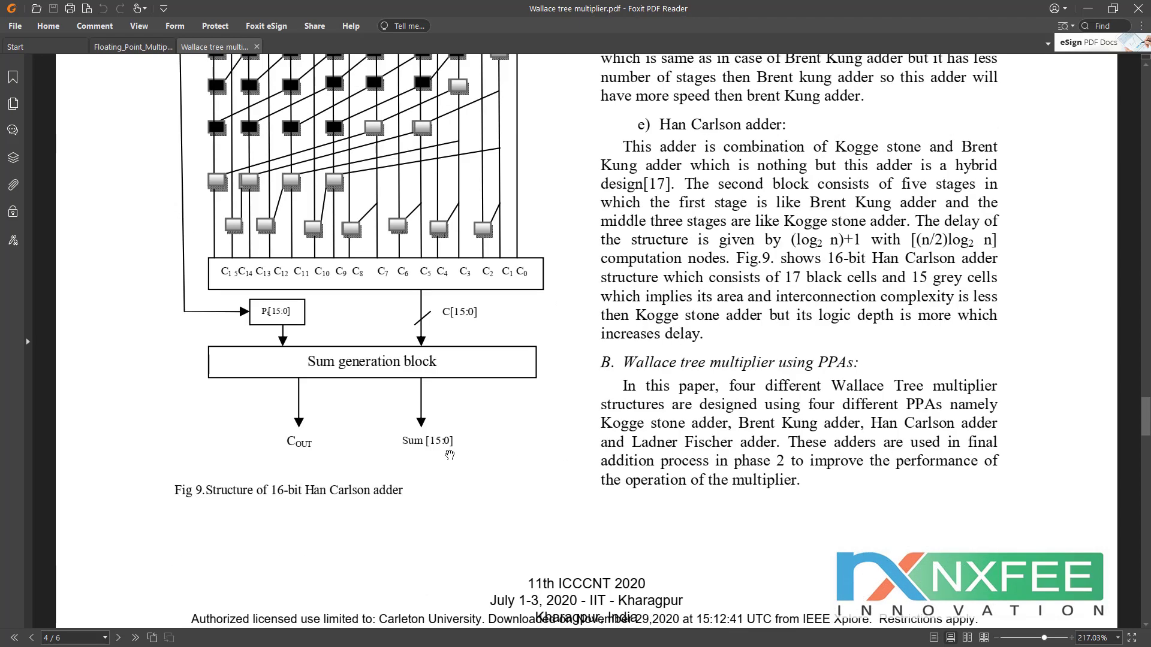
{"action": "scroll", "coordinate": [695, 396], "scroll_direction": "down", "scroll_amount": 3}
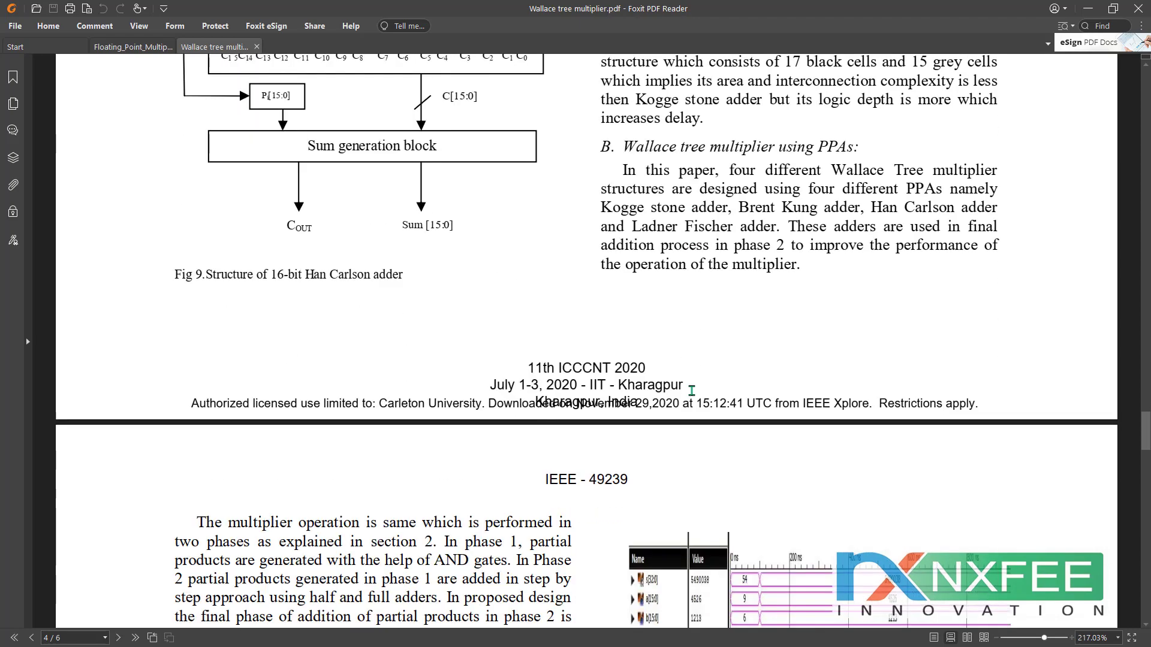
{"action": "scroll", "coordinate": [691, 391], "scroll_direction": "up", "scroll_amount": 15}
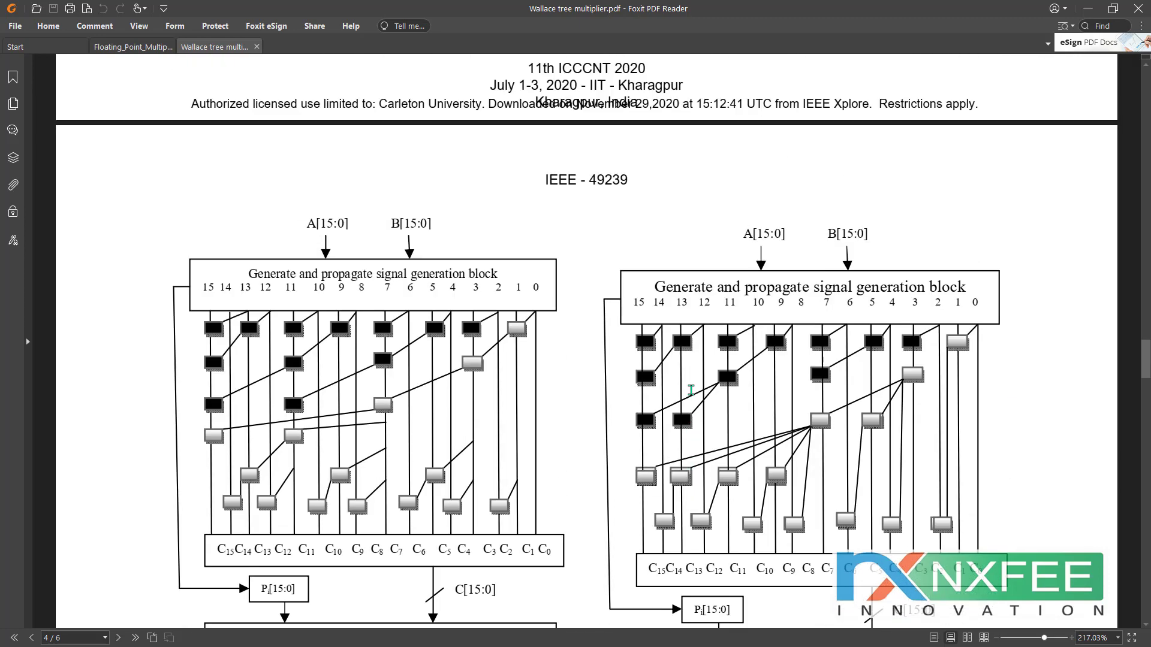
{"action": "scroll", "coordinate": [691, 390], "scroll_direction": "up", "scroll_amount": 5}
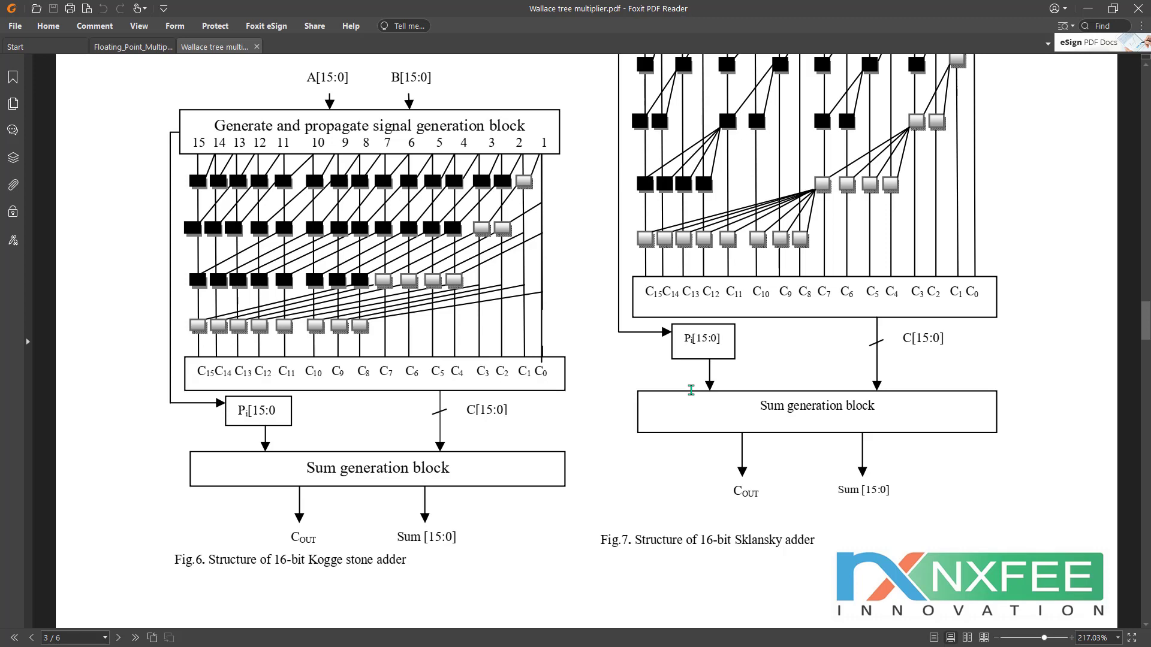
{"action": "scroll", "coordinate": [692, 390], "scroll_direction": "up", "scroll_amount": 3}
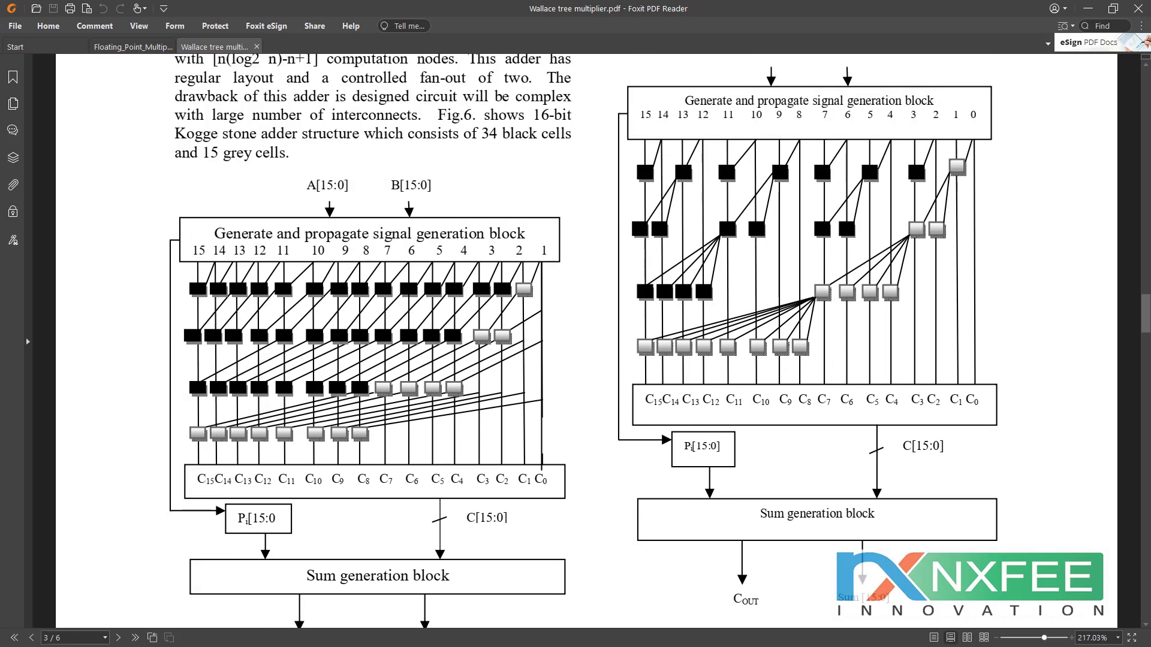
{"action": "key", "text": "alt+Tab"}
{"action": "key", "text": "alt+Tab"}
{"action": "key", "text": "alt+Tab"}
{"action": "key", "text": "Tab"}
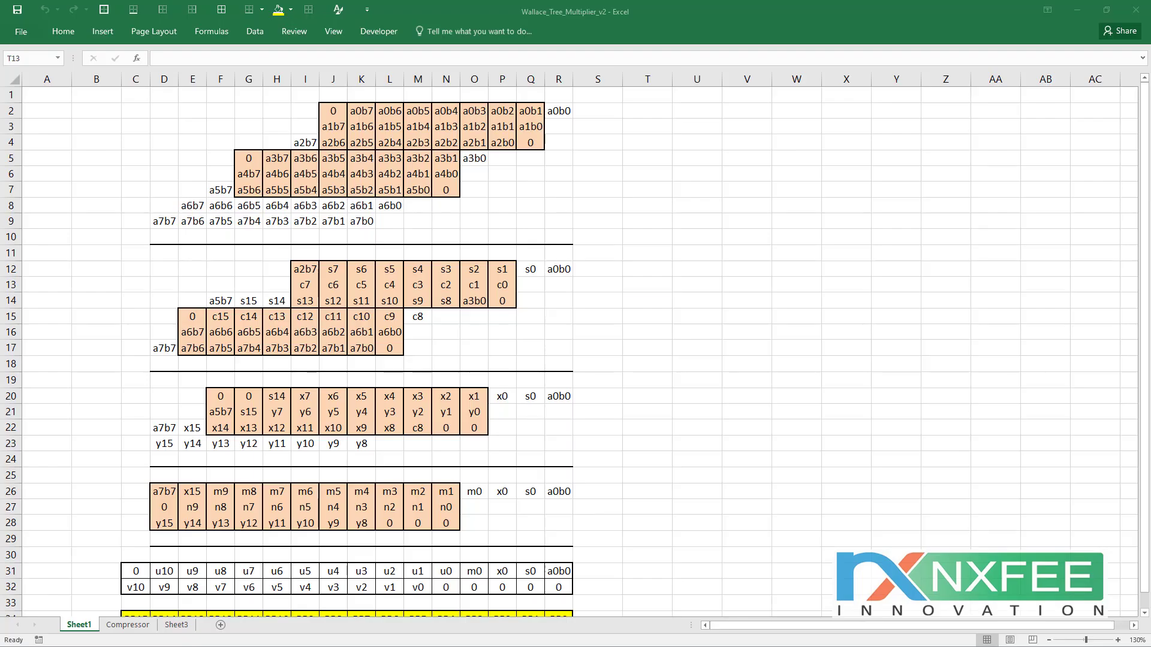
Step: Highlight Sheet1's partial product layout from B1 to R32
{"action": "left_click", "coordinate": [106, 253]}
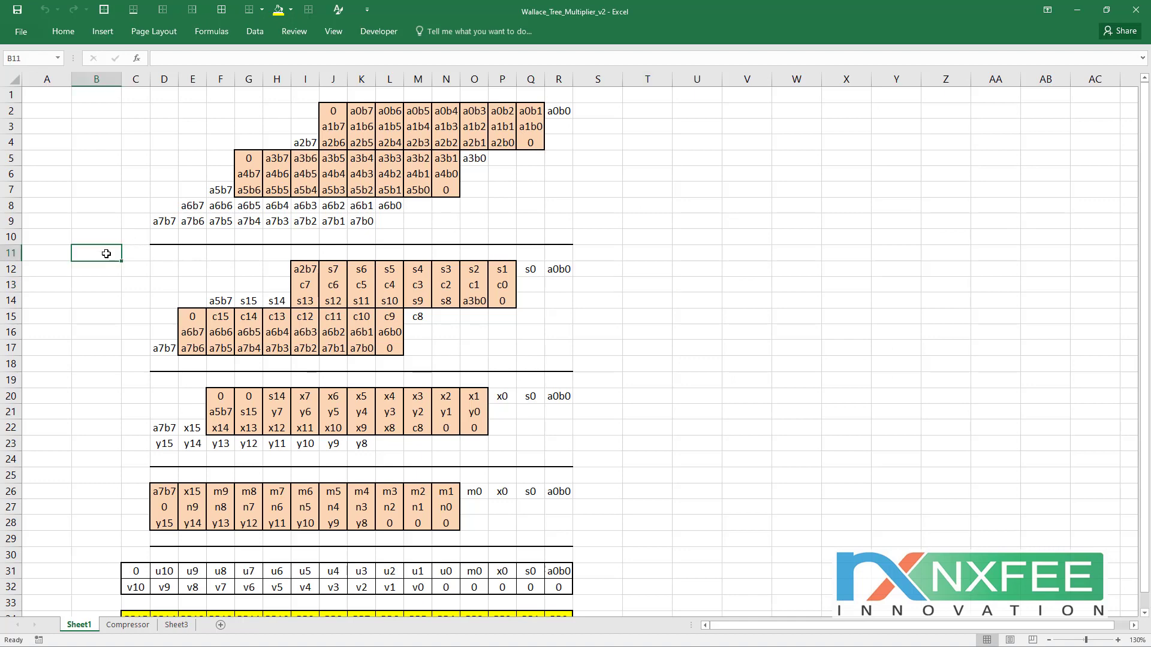
{"action": "left_click_drag", "start_coordinate": [82, 96], "coordinate": [564, 596]}
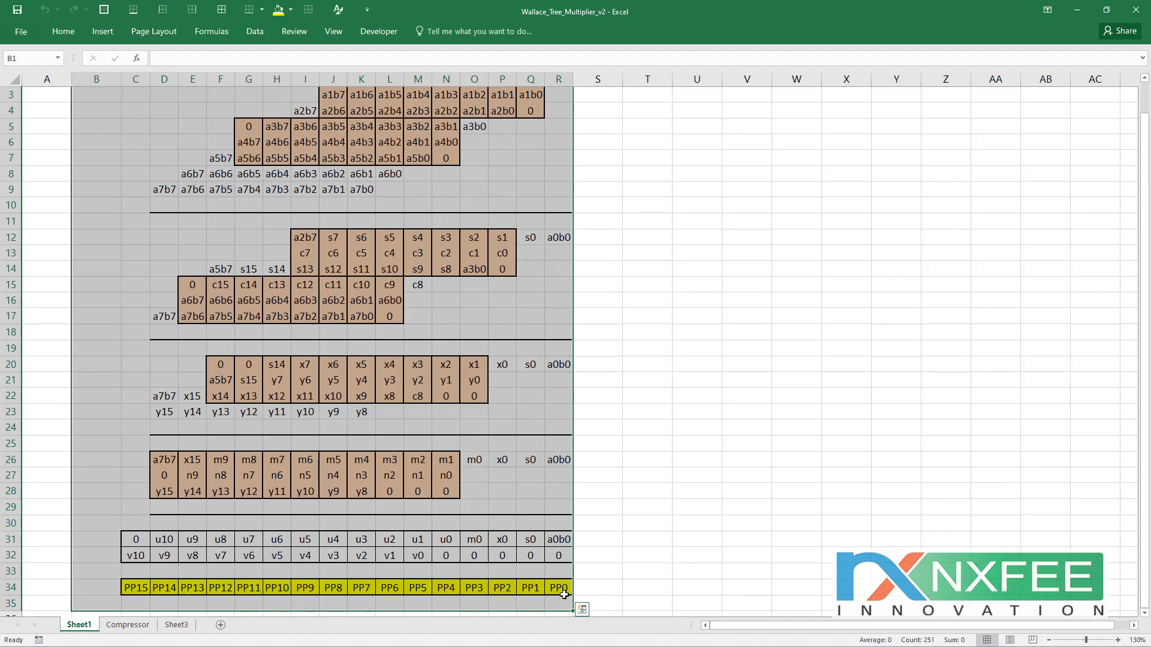
{"action": "left_click", "coordinate": [726, 427]}
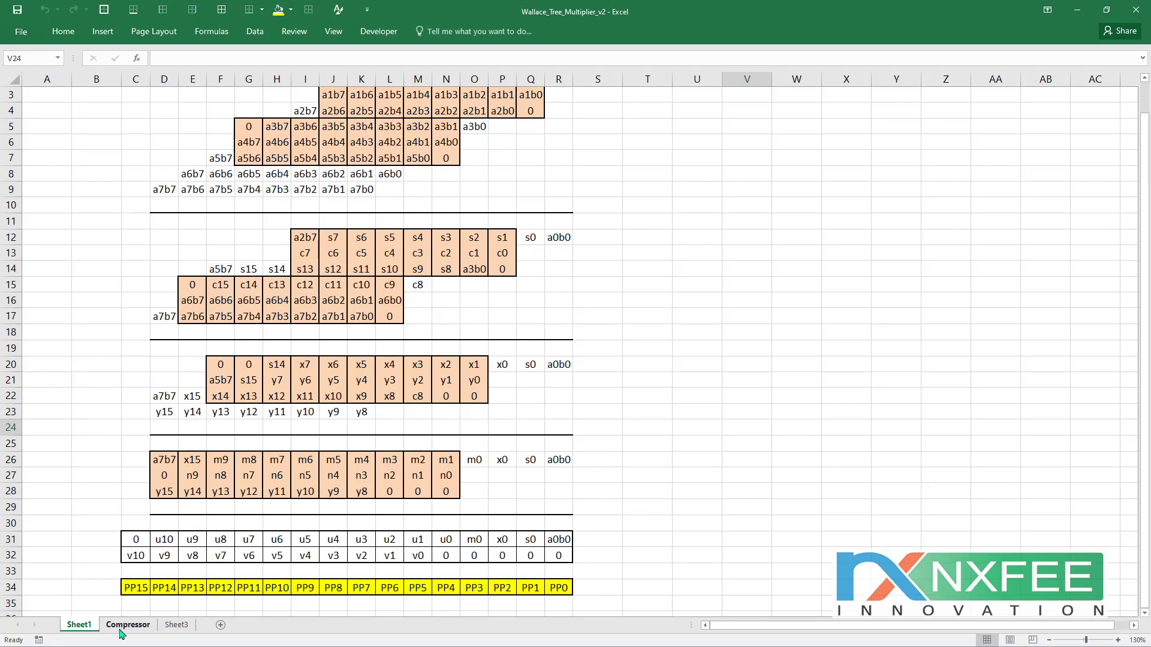
Step: Highlight the Compressor stage diagram and final two-row stage, then compare Sheet1's u and v rows
{"action": "left_click", "coordinate": [127, 624]}
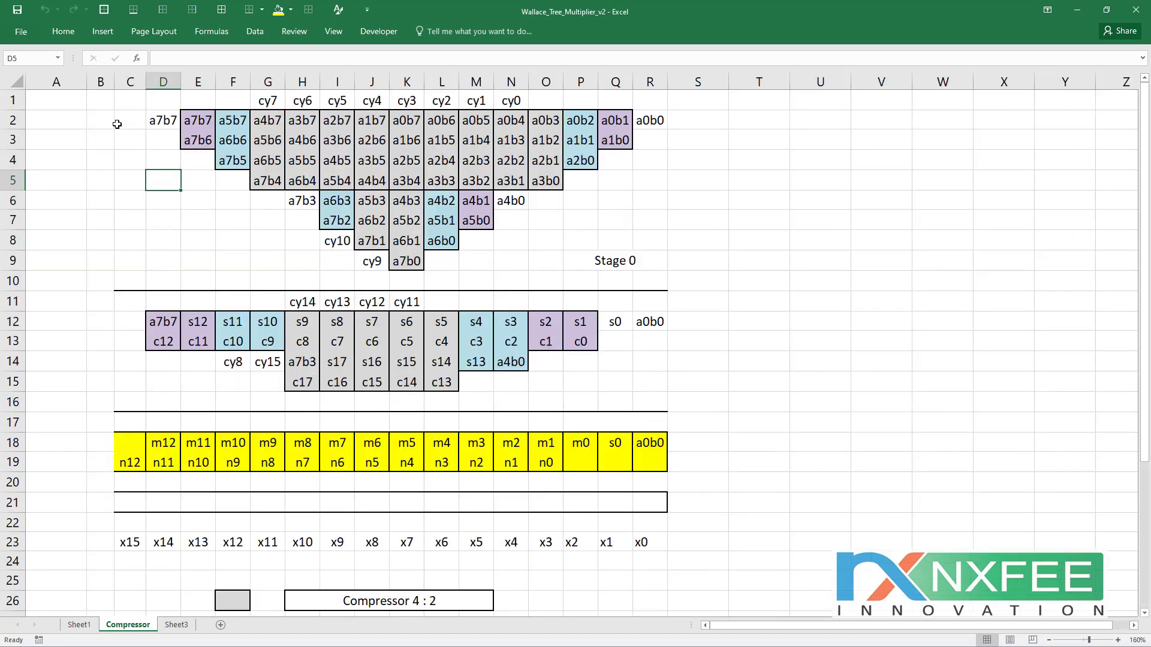
{"action": "left_click_drag", "start_coordinate": [124, 100], "coordinate": [615, 558]}
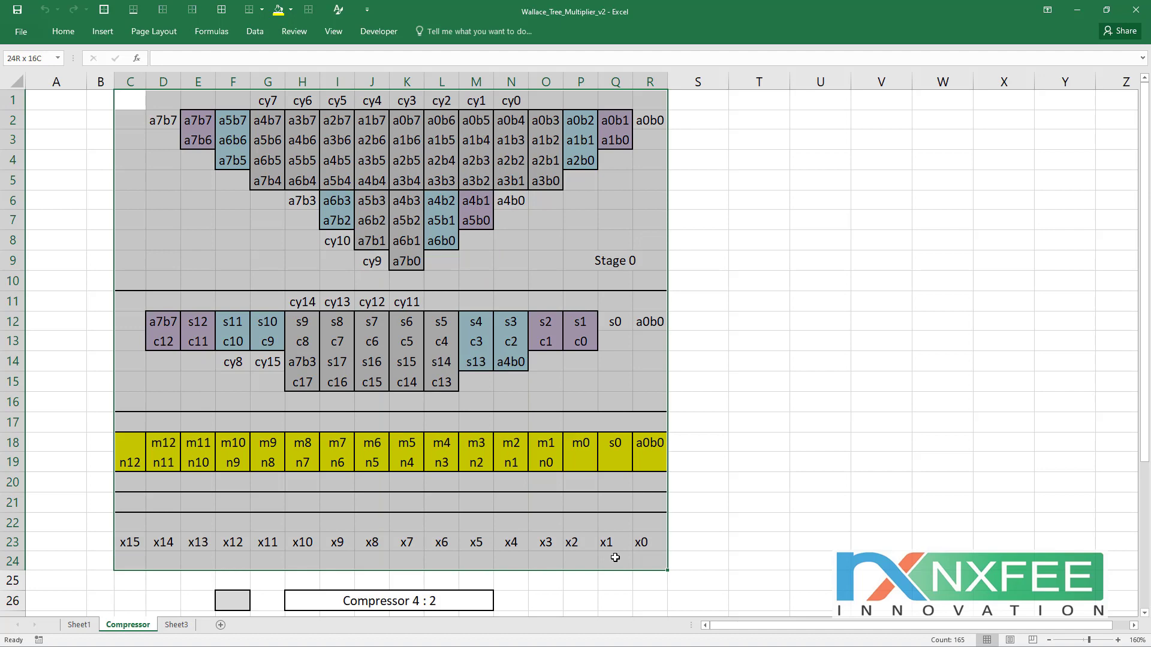
{"action": "left_click_drag", "start_coordinate": [131, 442], "coordinate": [657, 470]}
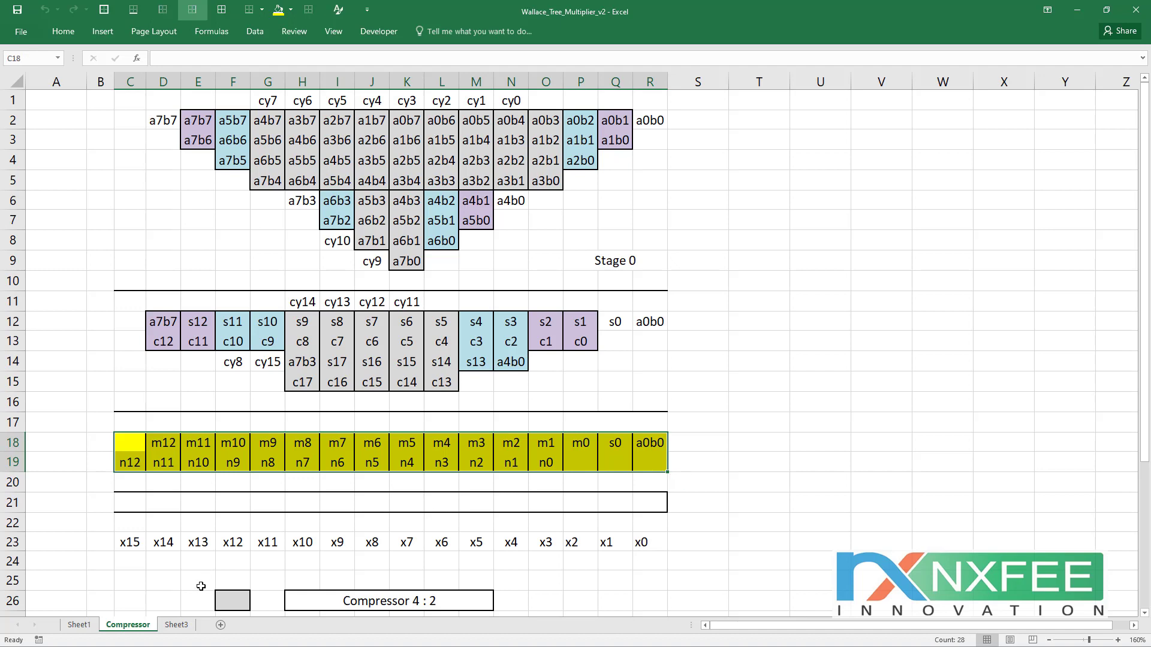
{"action": "left_click", "coordinate": [79, 625]}
{"action": "left_click_drag", "start_coordinate": [134, 542], "coordinate": [565, 556]}
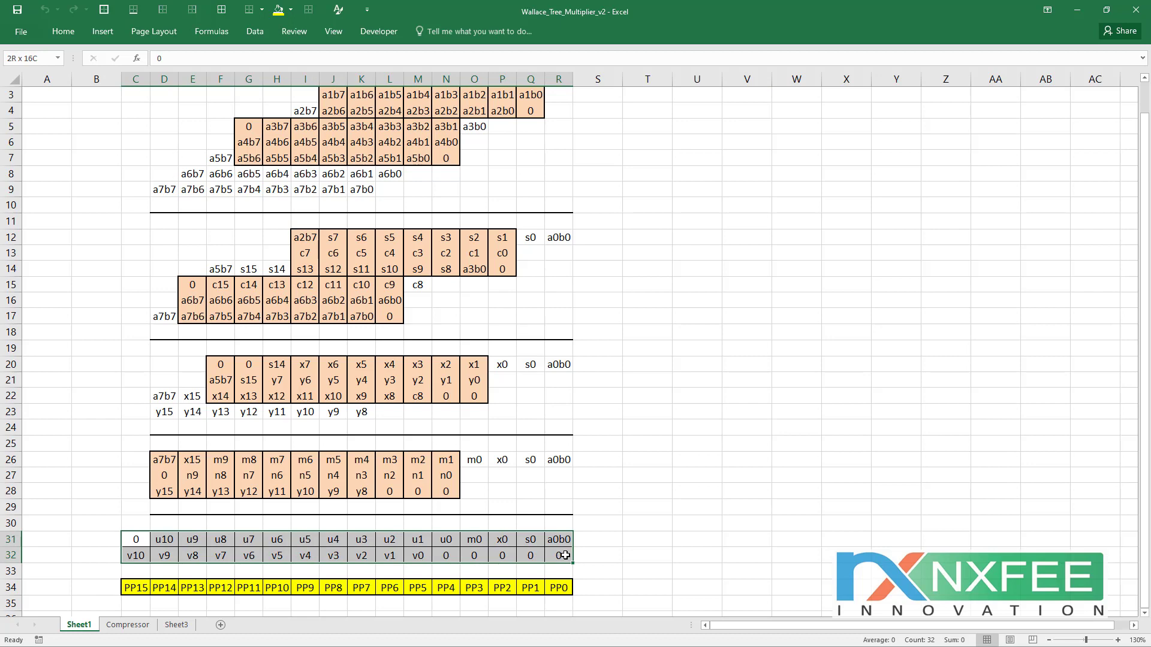
{"action": "left_click", "coordinate": [128, 625]}
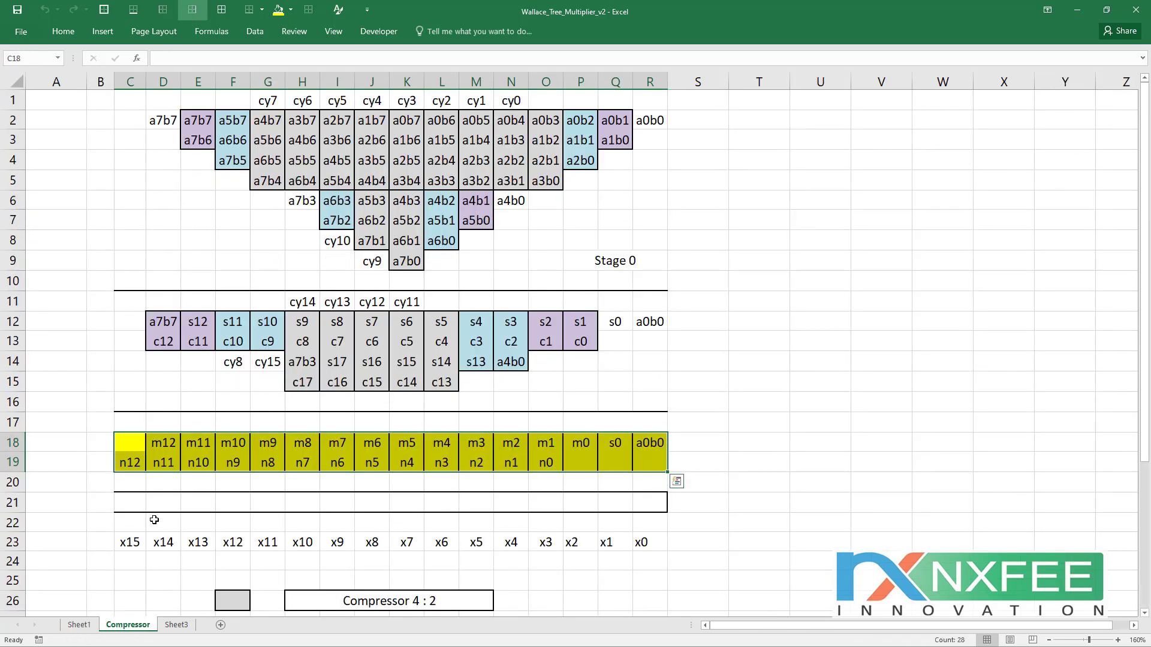
{"action": "key", "text": "Escape"}
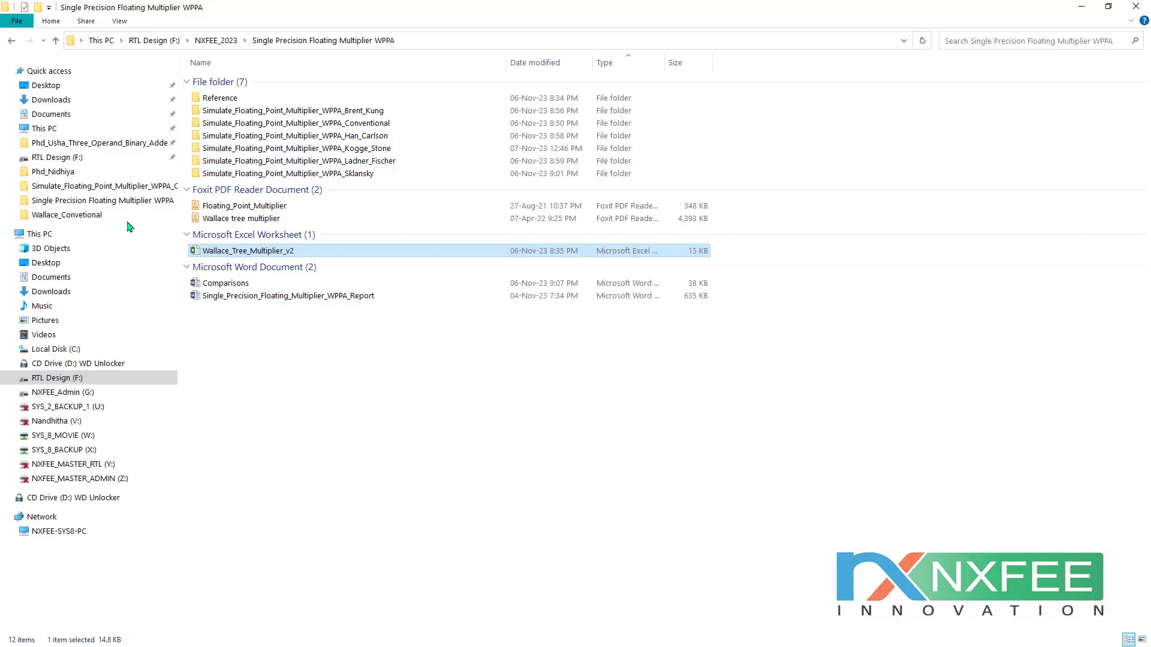
Step: Point out the Brent_Kung, Conventional, Han_Carlson, Kogge_Stone, Ladner_Fischer and Sklansky simulation folders
{"action": "left_click", "coordinate": [241, 113]}
{"action": "left_click", "coordinate": [289, 173], "text": "shift"}
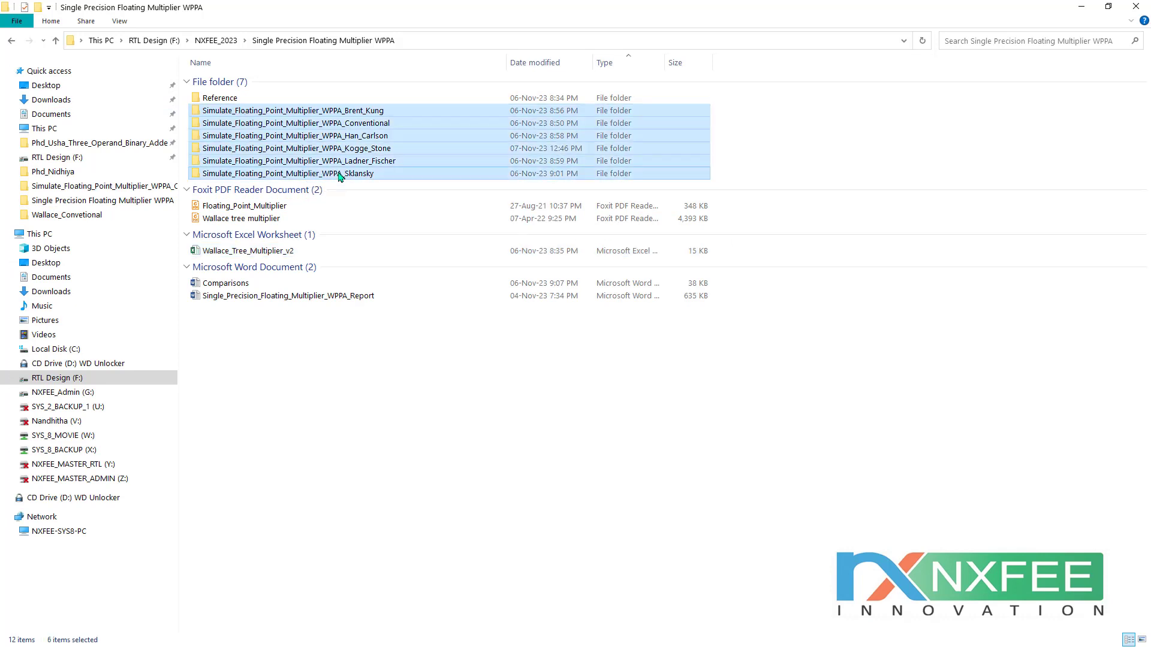
{"action": "left_click", "coordinate": [369, 112]}
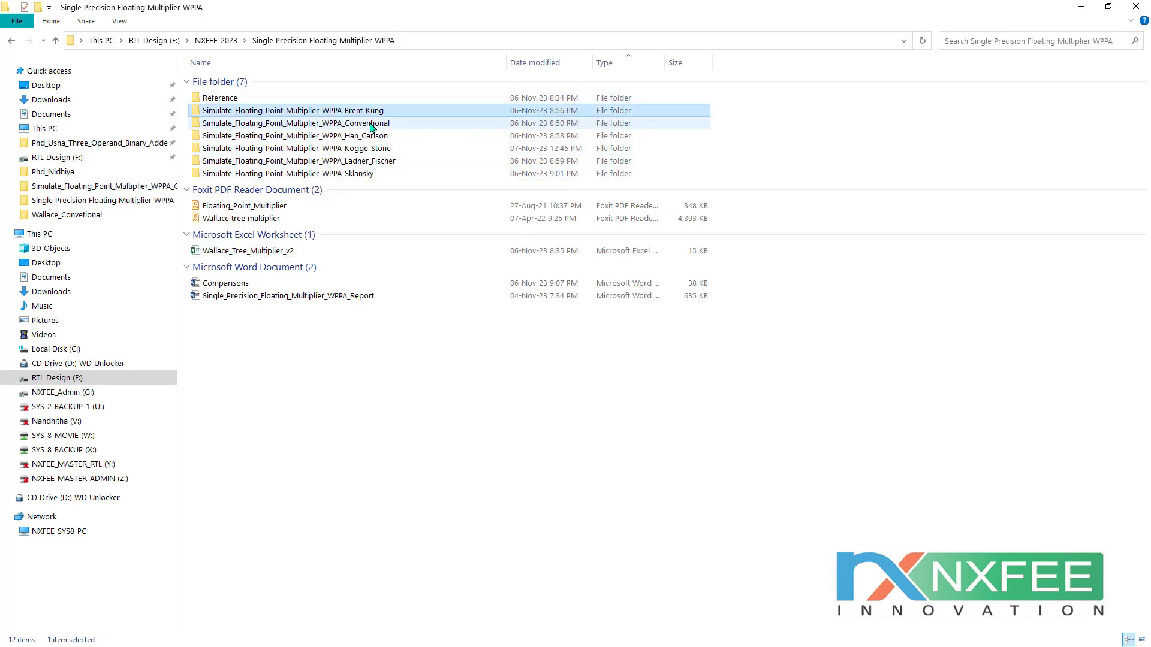
{"action": "left_click", "coordinate": [371, 125]}
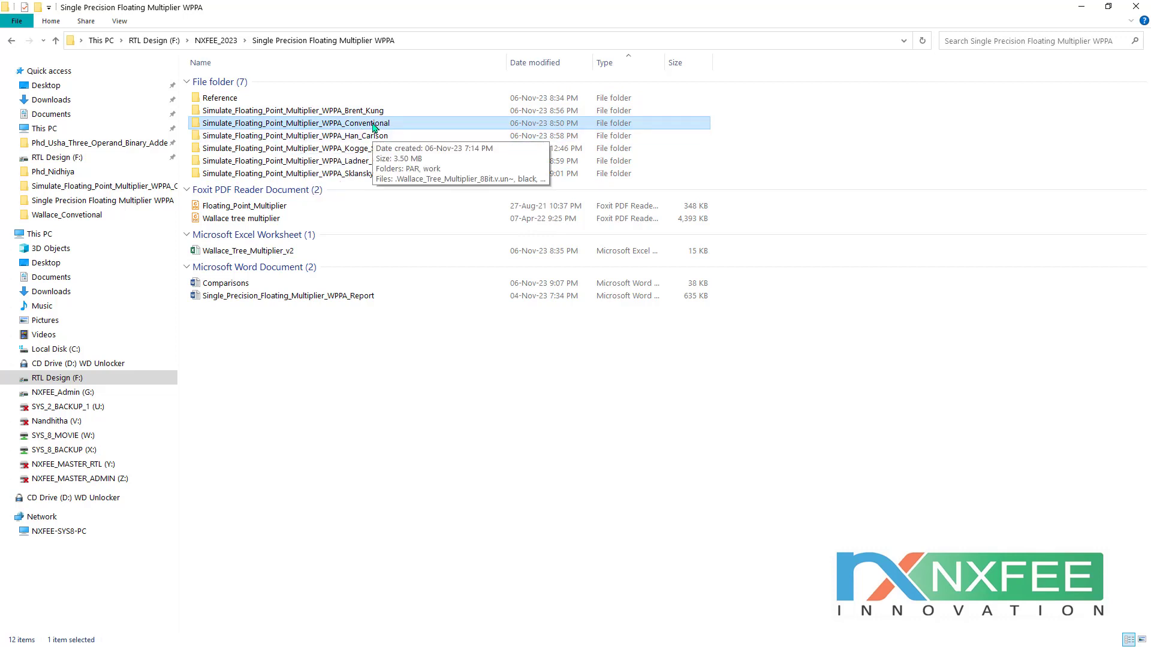
{"action": "left_click", "coordinate": [352, 138]}
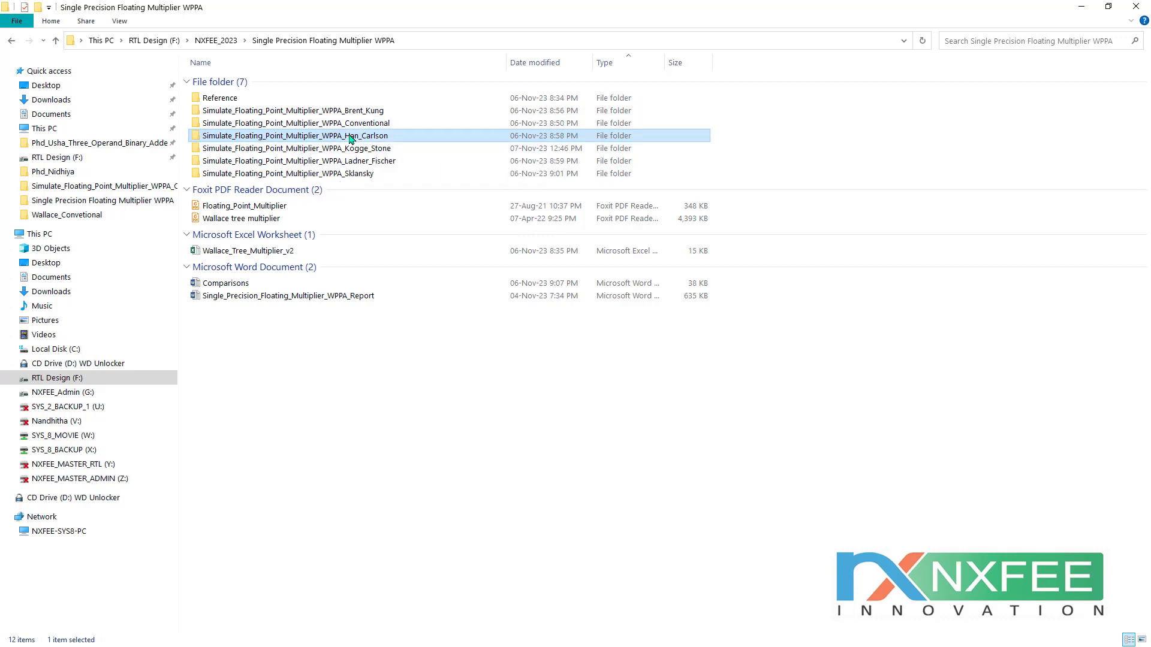
{"action": "left_click", "coordinate": [362, 154]}
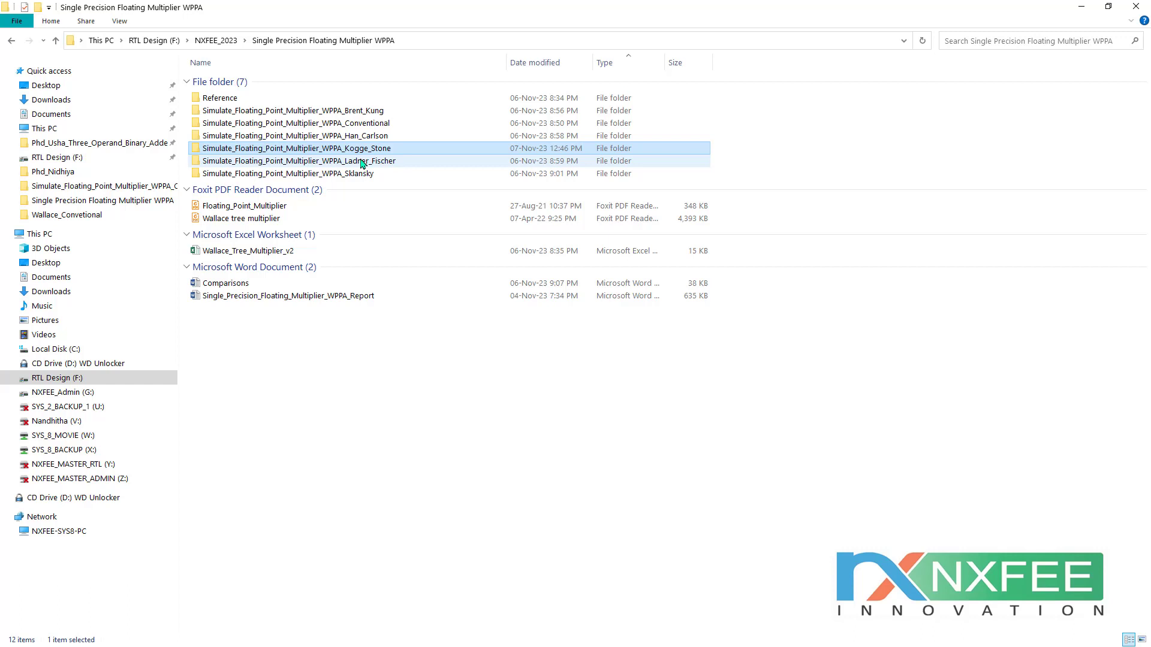
{"action": "left_click", "coordinate": [363, 162]}
{"action": "left_click", "coordinate": [361, 175]}
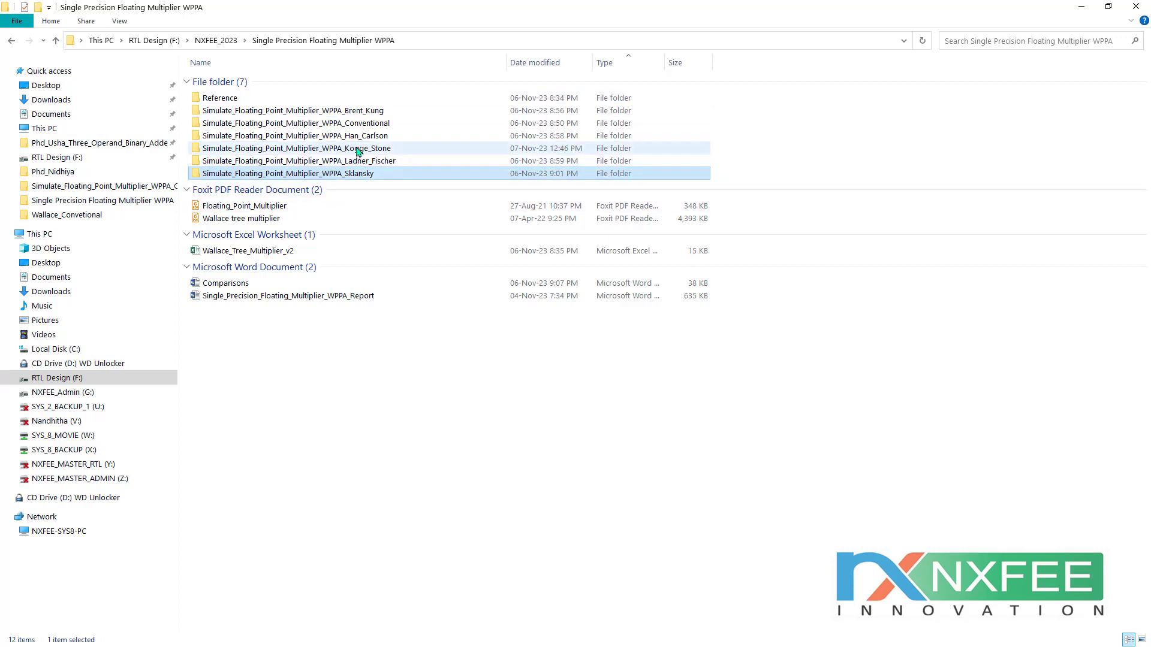
Step: Open the Kogge_Stone, Ladner_Fischer and Brent_Kung folders in turn, then switch to GVIM
{"action": "double_click", "coordinate": [355, 148]}
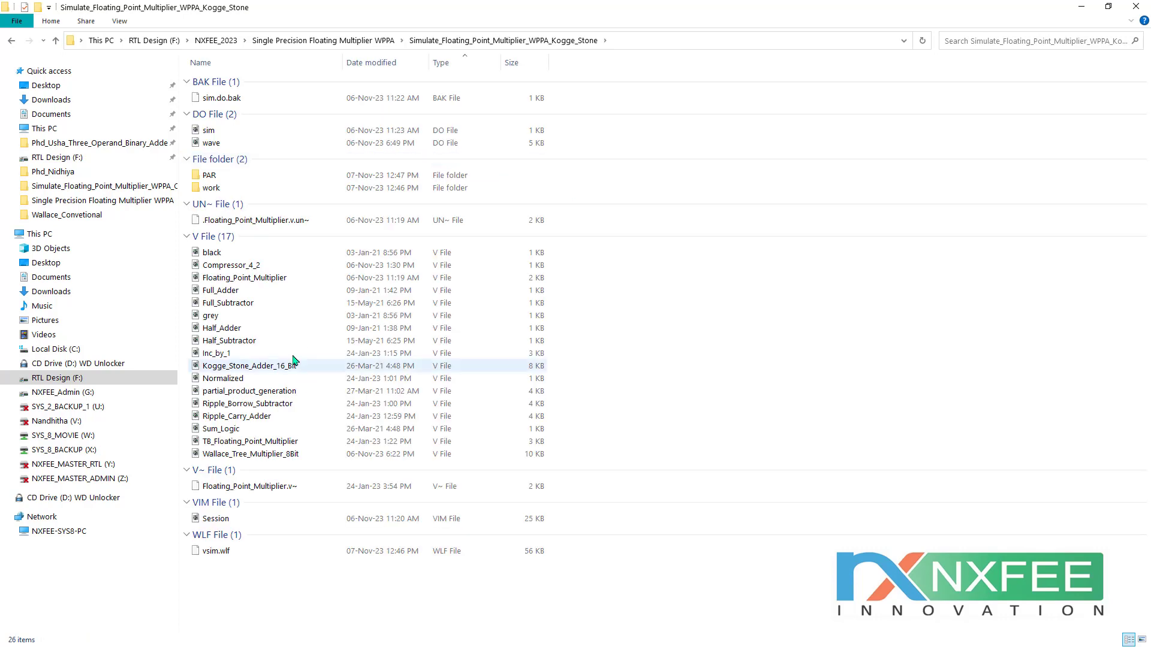
{"action": "key", "text": "alt+Up"}
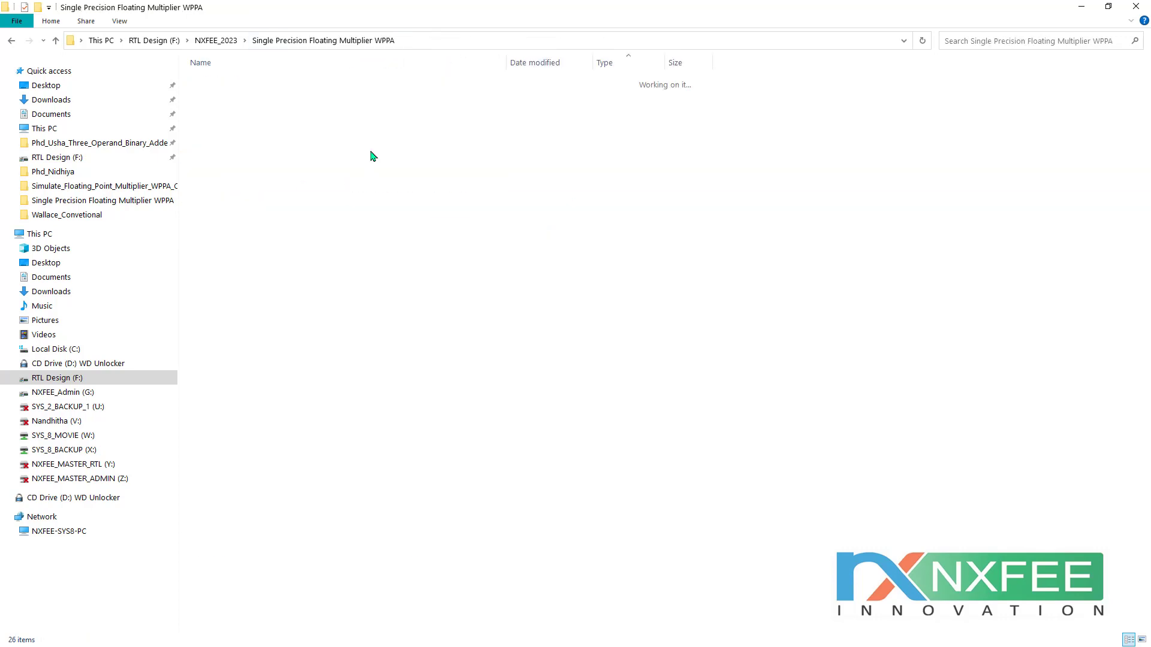
{"action": "double_click", "coordinate": [354, 162]}
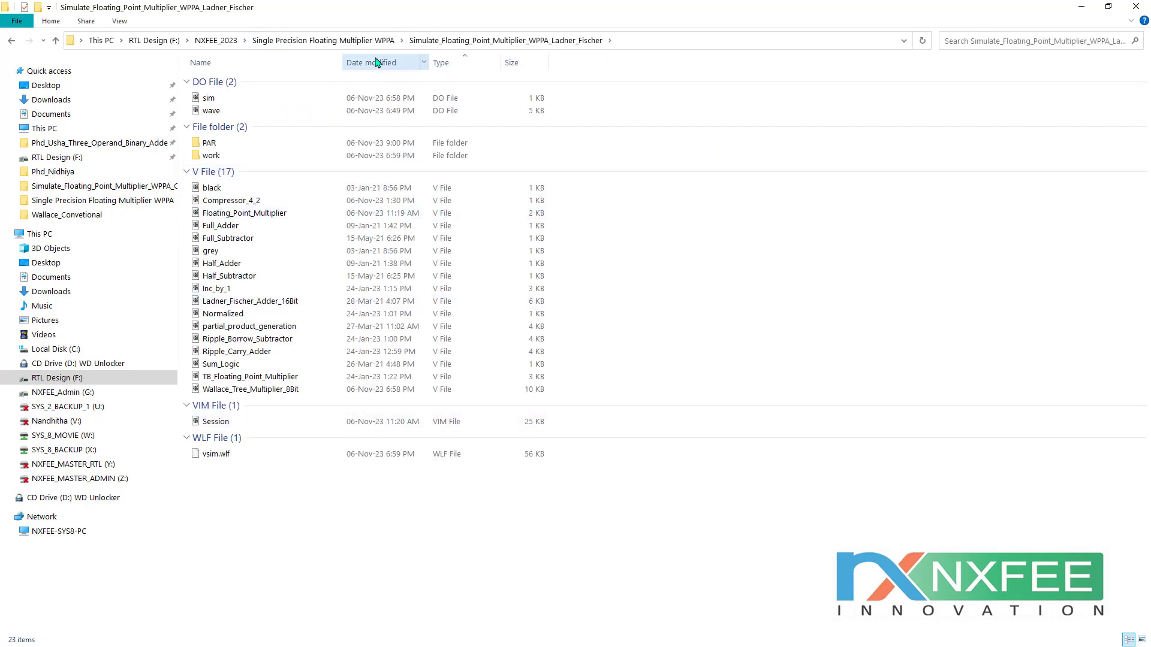
{"action": "left_click", "coordinate": [365, 43]}
{"action": "double_click", "coordinate": [357, 113]}
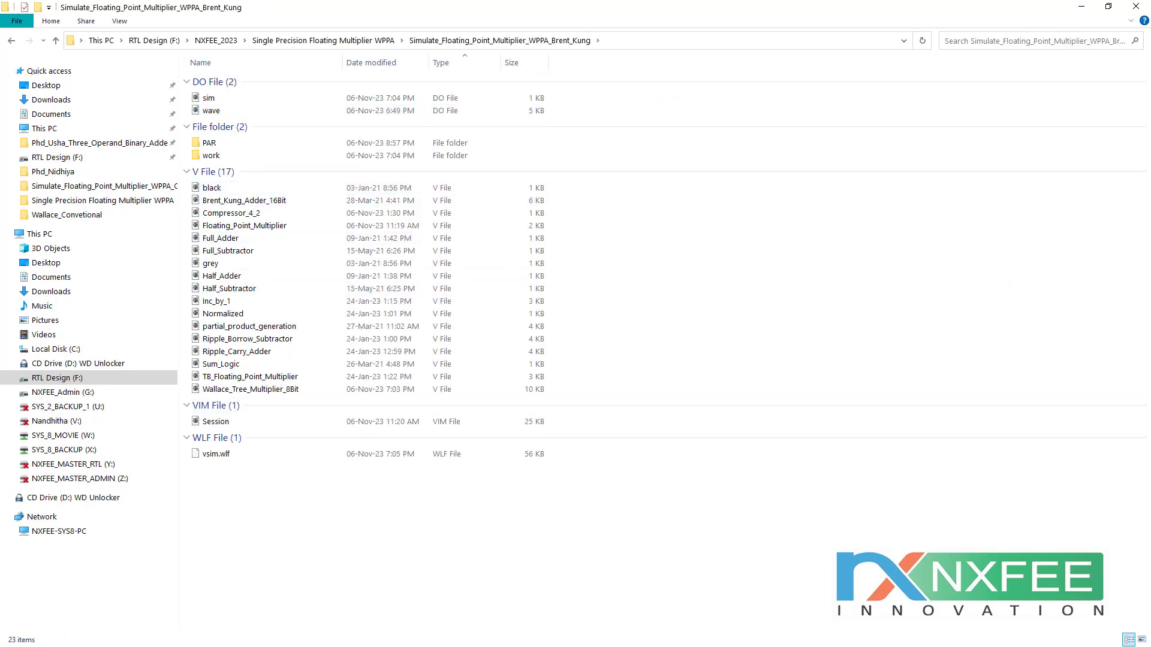
{"action": "key", "text": "alt+Tab"}
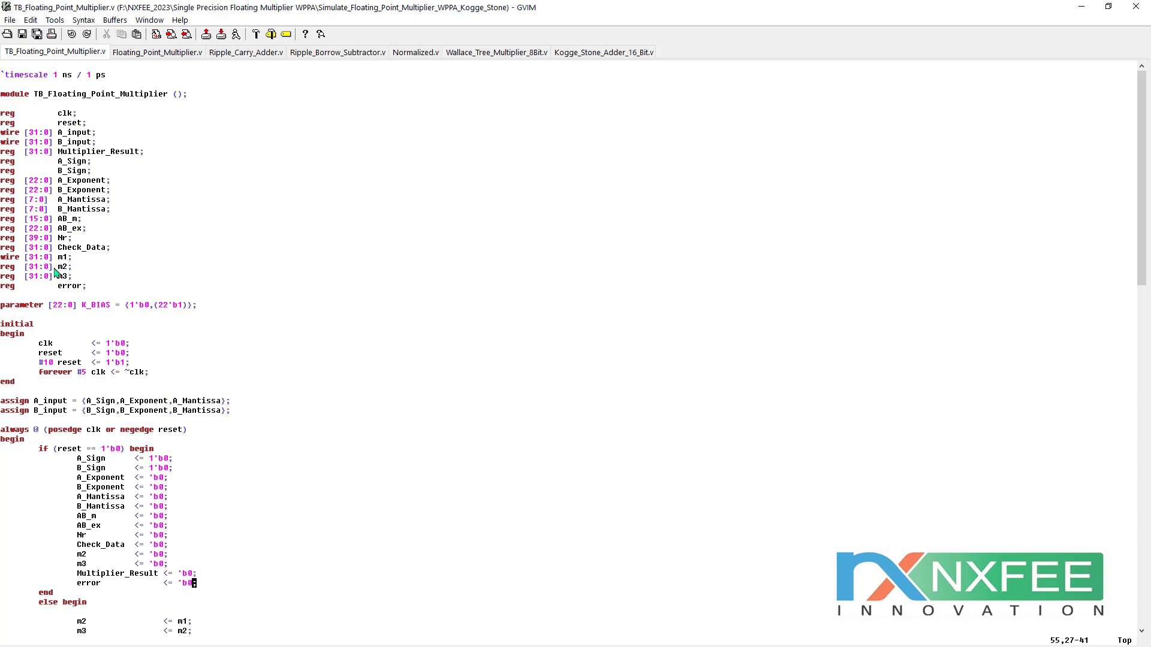
Step: Walk through TB_Floating_Point_Multiplier.v, highlighting the computation branch, mantissa checks and $finish statement
{"action": "scroll", "coordinate": [67, 145], "scroll_direction": "down", "scroll_amount": 10}
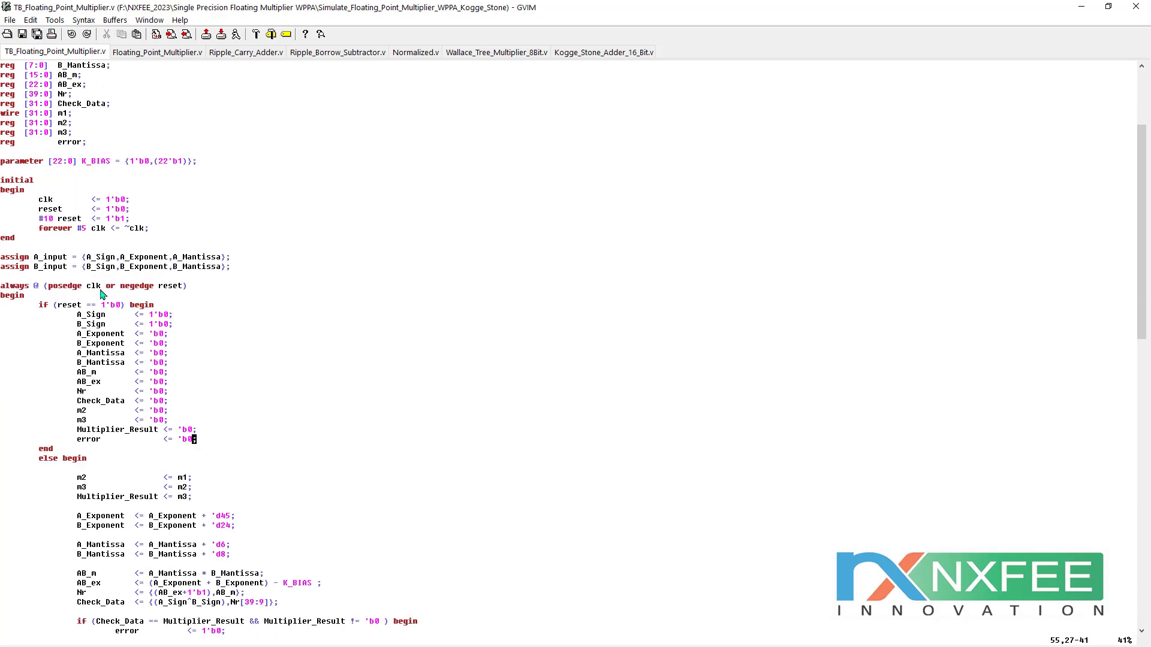
{"action": "scroll", "coordinate": [75, 294], "scroll_direction": "down", "scroll_amount": 6}
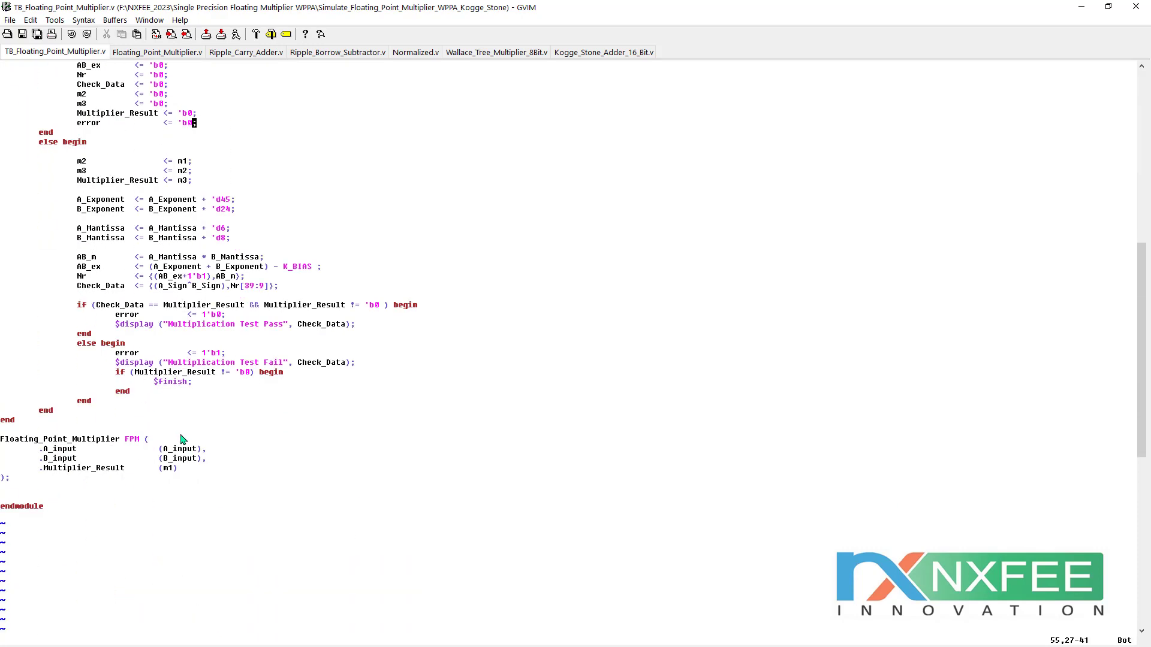
{"action": "left_click_drag", "start_coordinate": [84, 429], "coordinate": [99, 479]}
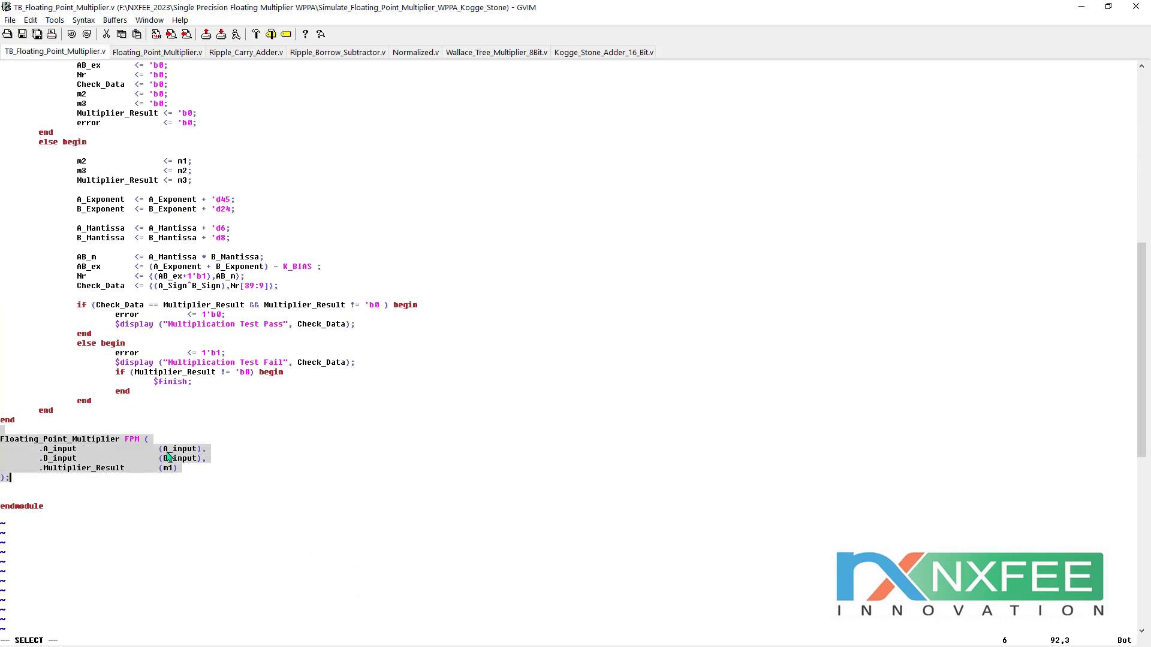
{"action": "left_click", "coordinate": [215, 457]}
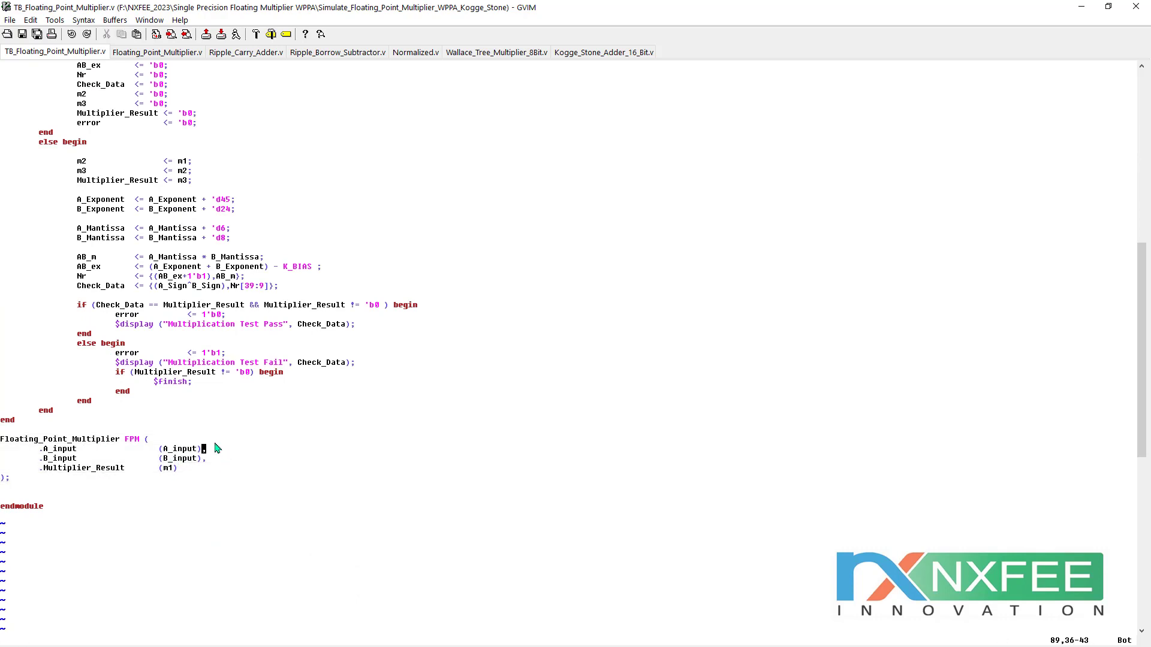
{"action": "scroll", "coordinate": [216, 451], "scroll_direction": "up", "scroll_amount": 5}
{"action": "left_click_drag", "start_coordinate": [77, 299], "coordinate": [179, 552]}
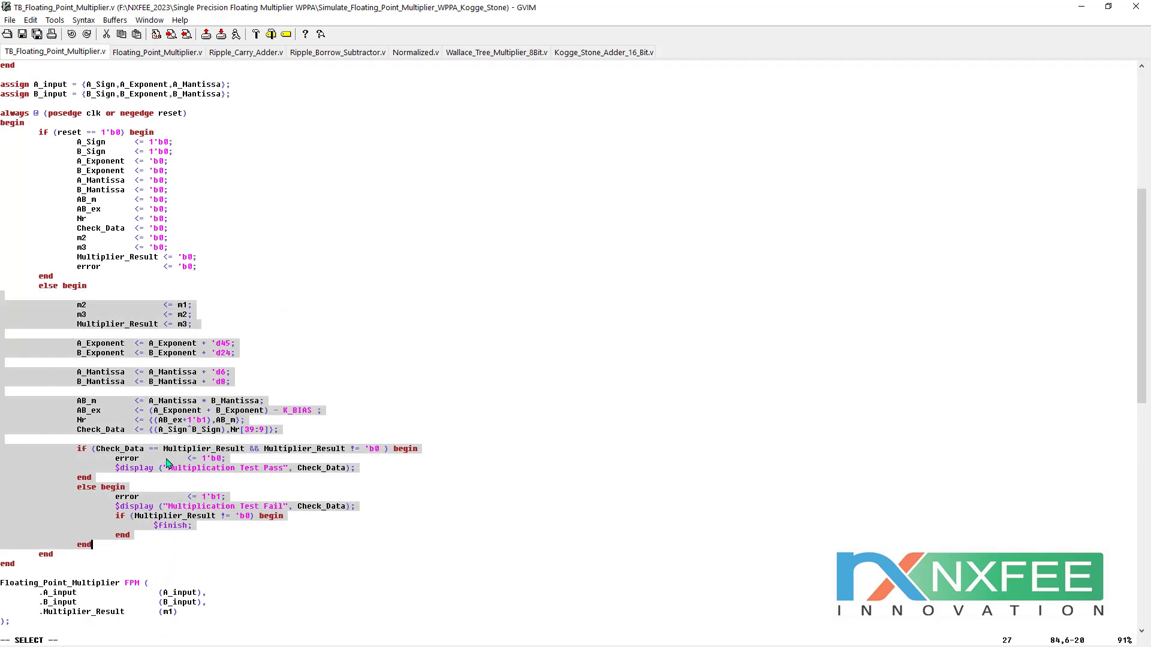
{"action": "left_click", "coordinate": [181, 442]}
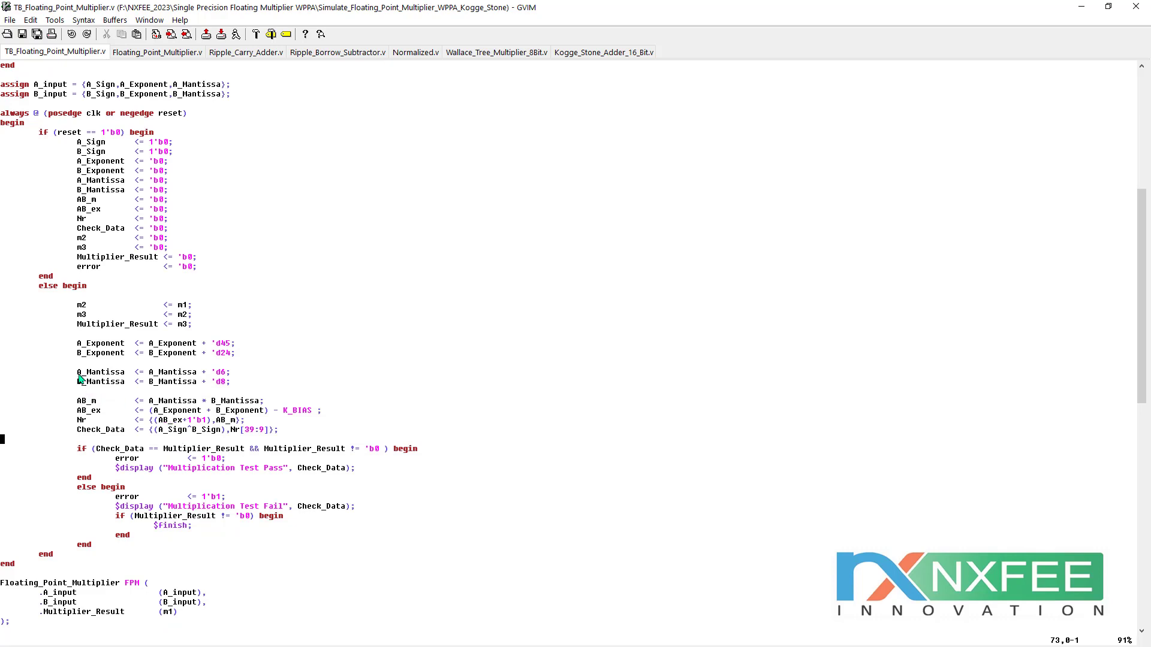
{"action": "left_click_drag", "start_coordinate": [80, 355], "coordinate": [178, 459]}
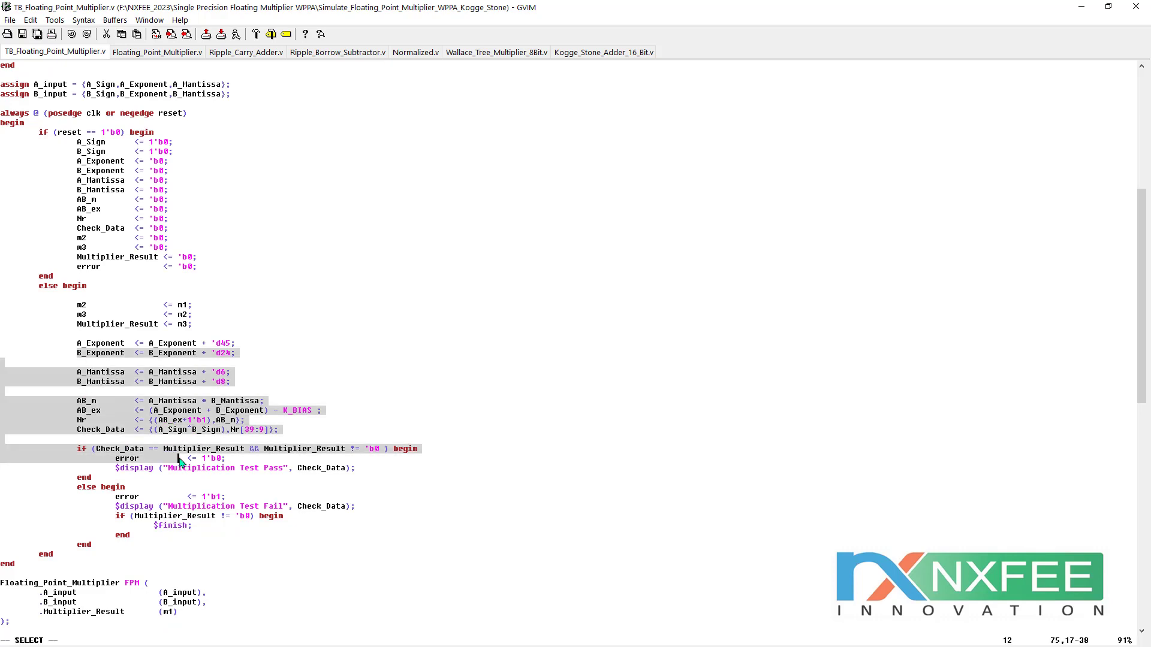
{"action": "left_click", "coordinate": [223, 537]}
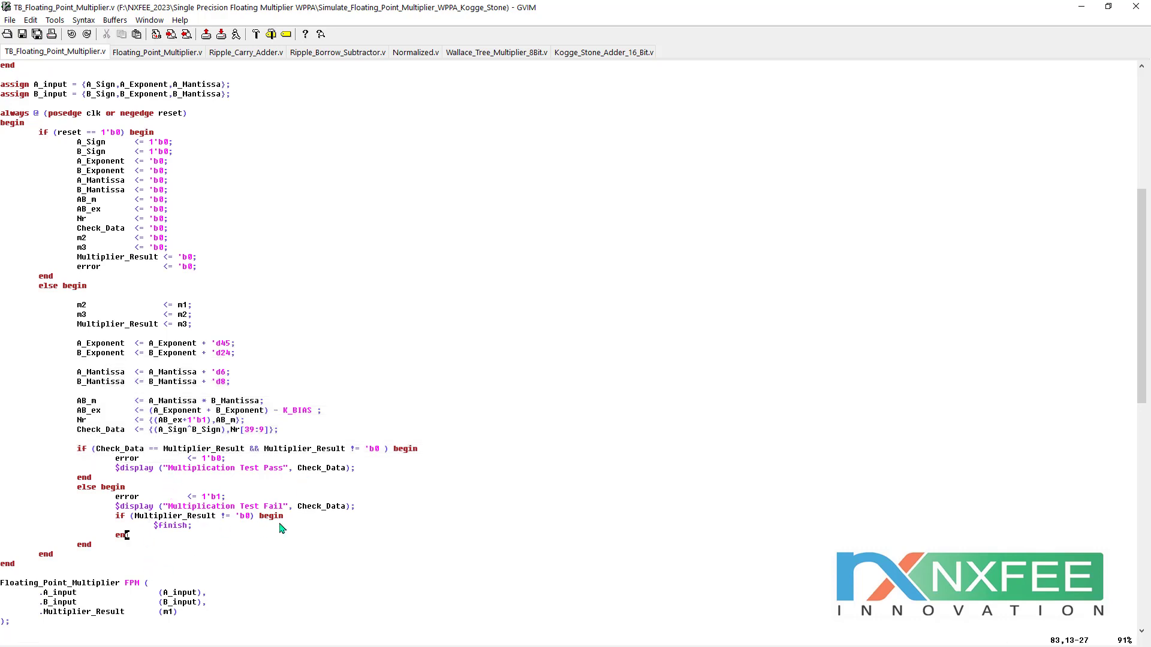
{"action": "left_click_drag", "start_coordinate": [149, 525], "coordinate": [228, 525]}
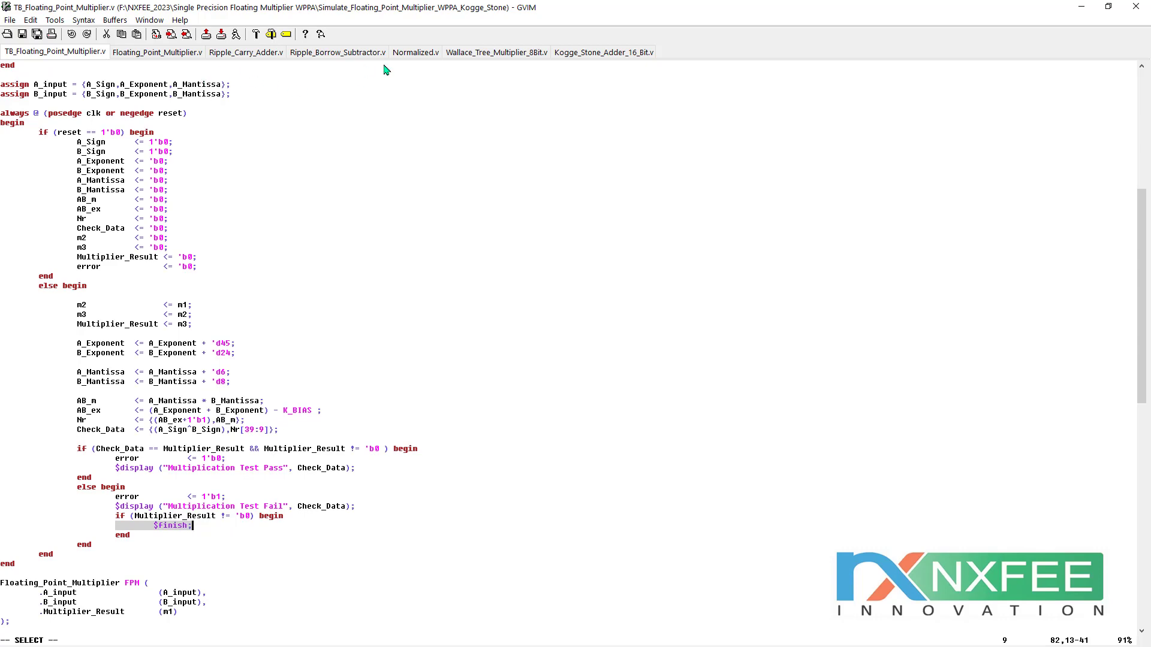
Step: Highlight Kogge_Stone_Adder_16_Bit.v's ports, wires and first stage, then minimize GVIM
{"action": "left_click", "coordinate": [576, 53]}
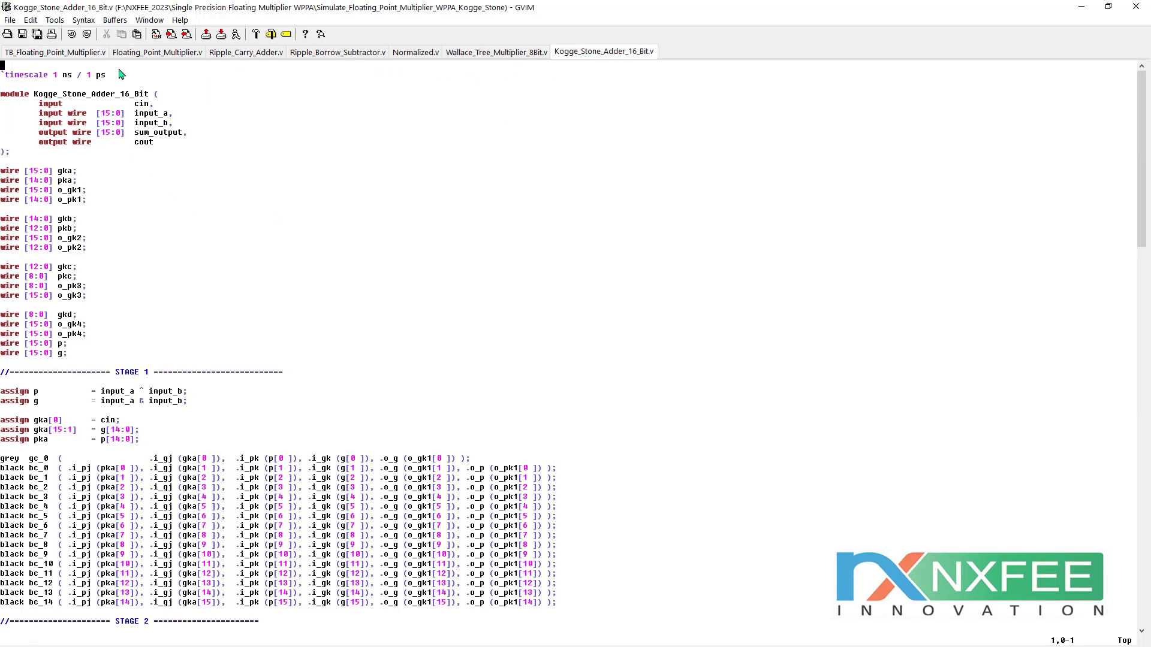
{"action": "left_click_drag", "start_coordinate": [65, 85], "coordinate": [177, 491]}
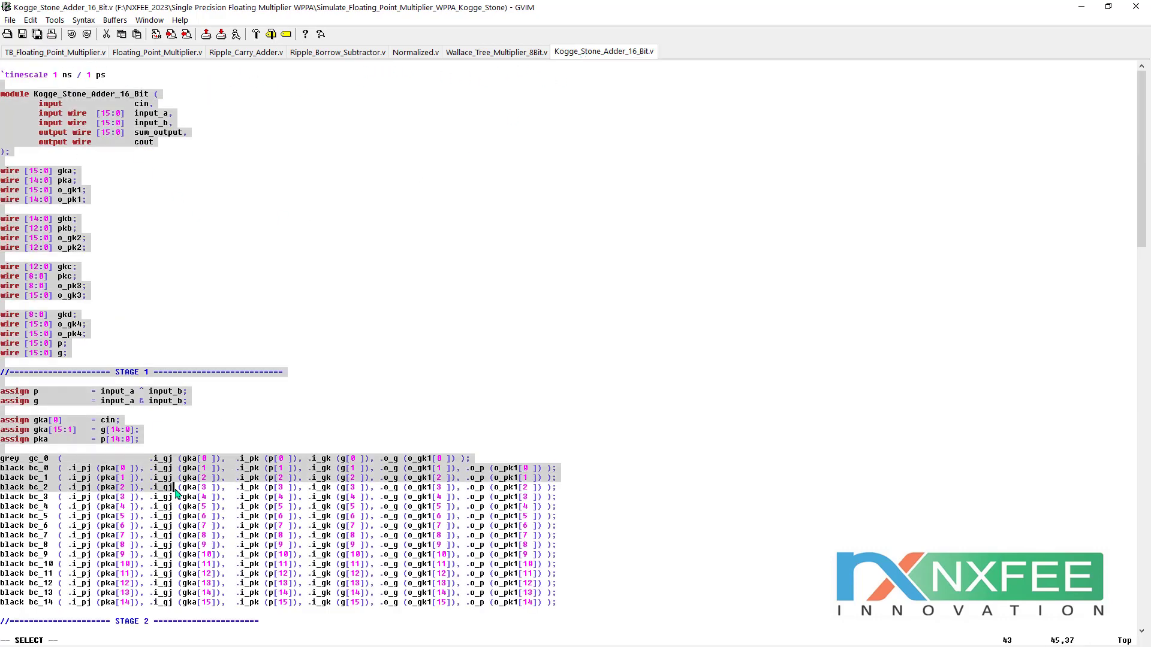
{"action": "left_click", "coordinate": [1081, 6]}
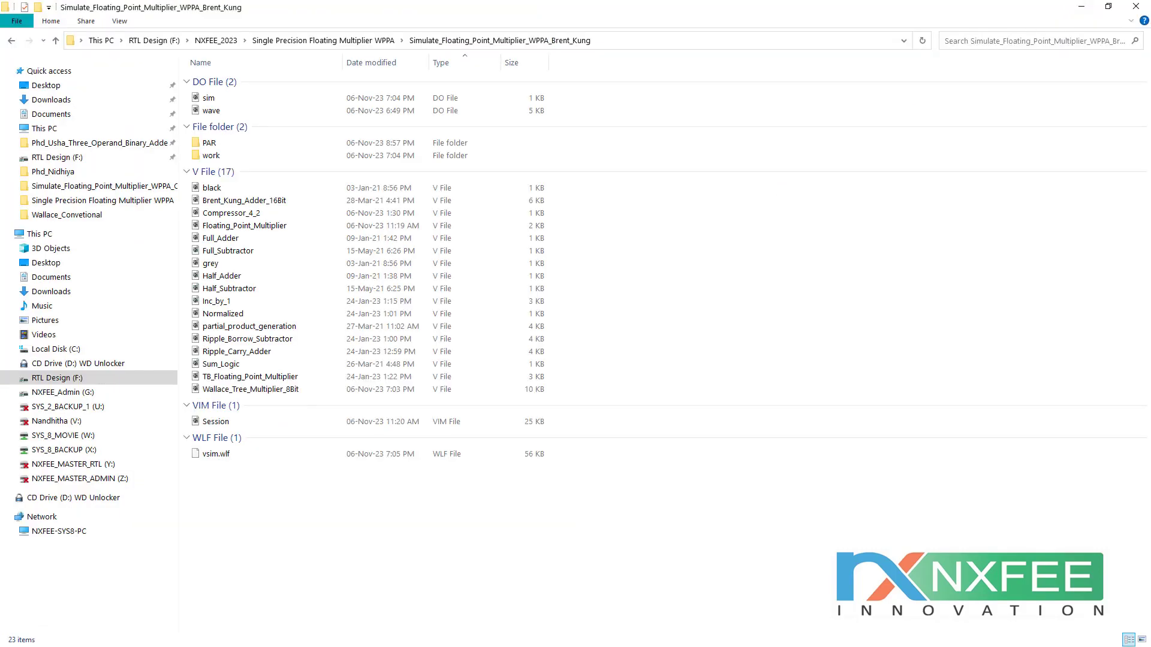
Step: In the ModelSim waveform, select the A_input, B_input and Check_Data signals
{"action": "key", "text": "alt+Tab"}
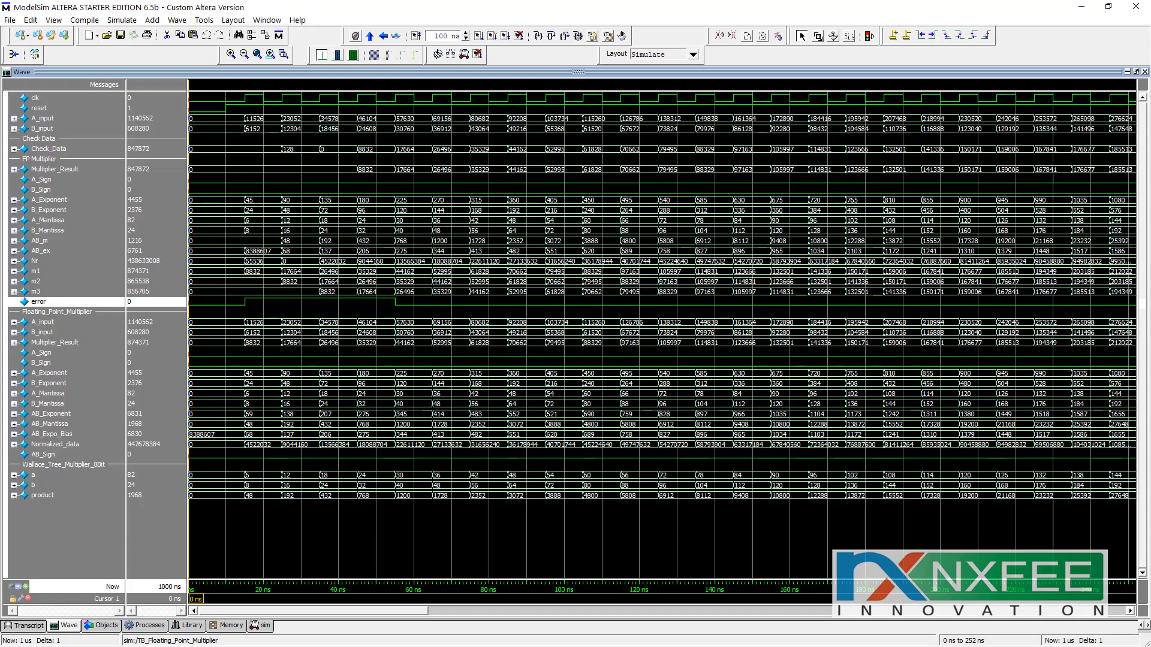
{"action": "left_click", "coordinate": [51, 99]}
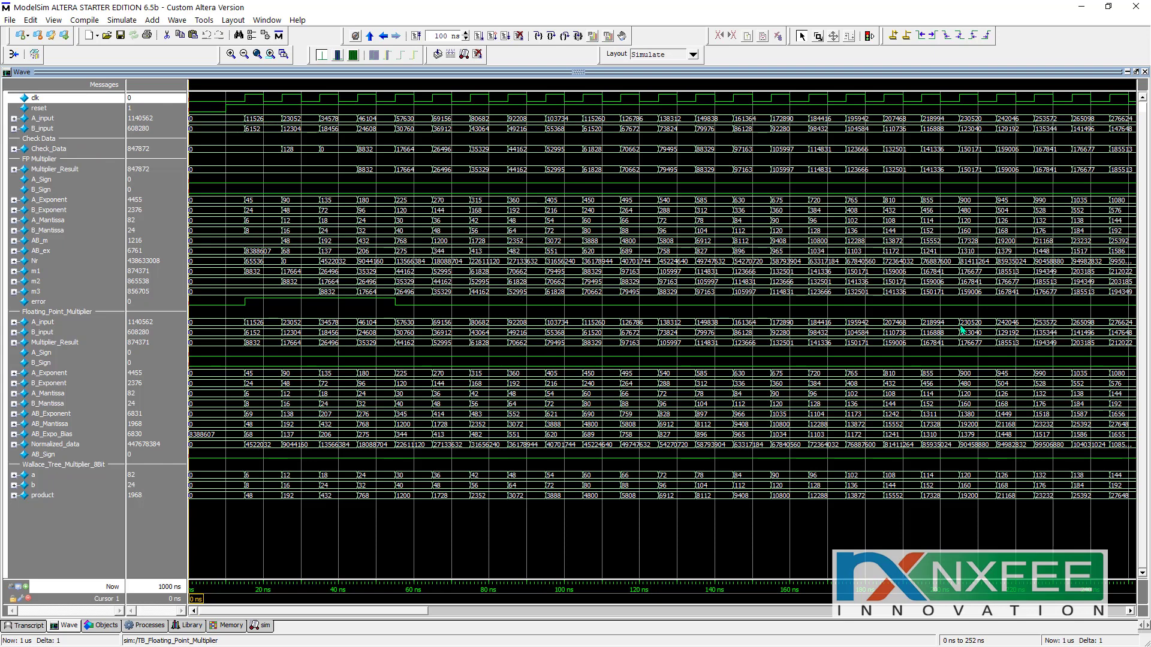
{"action": "mouse_move", "coordinate": [950, 332]}
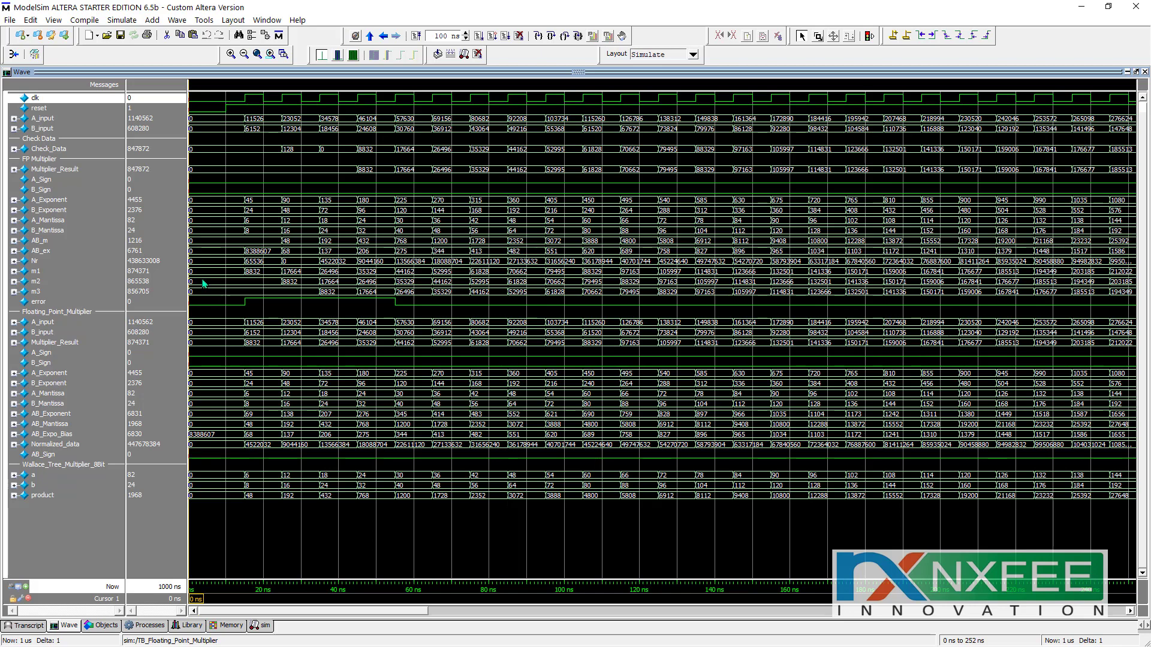
{"action": "left_click", "coordinate": [60, 150]}
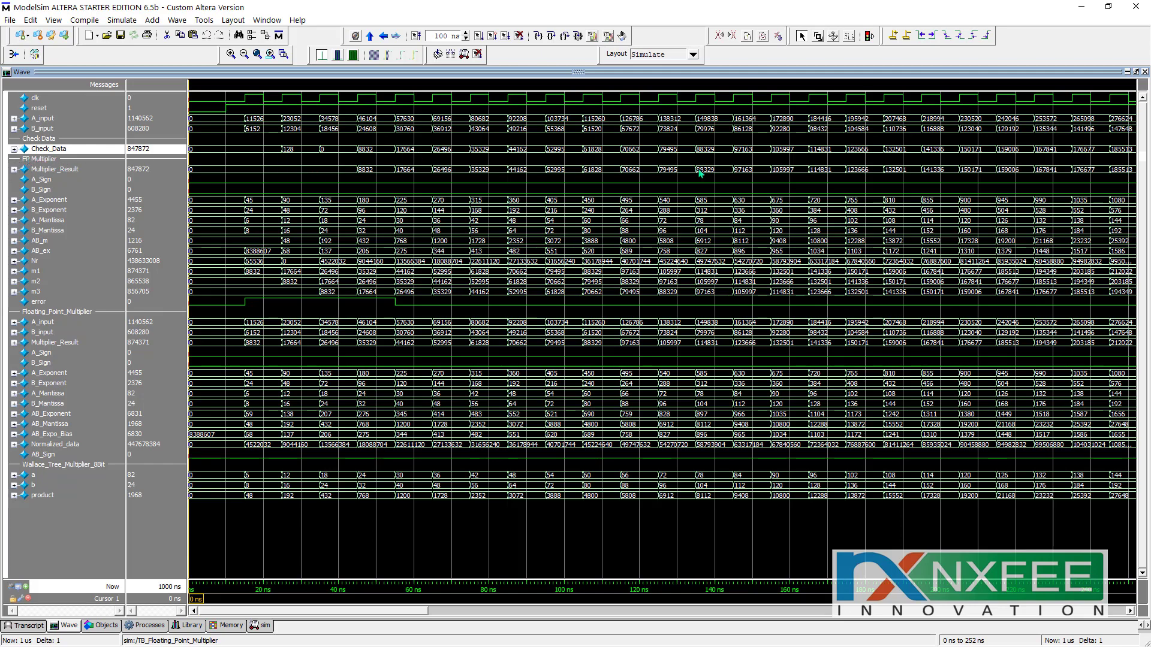
{"action": "left_click", "coordinate": [45, 121]}
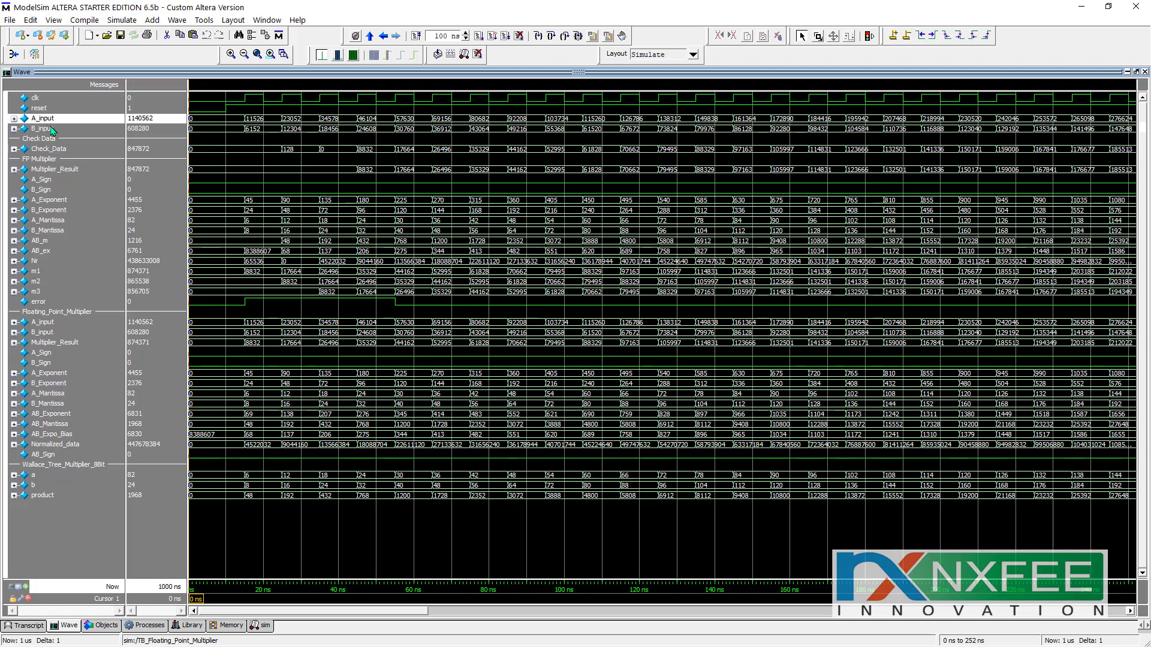
{"action": "left_click", "coordinate": [62, 129], "text": "ctrl"}
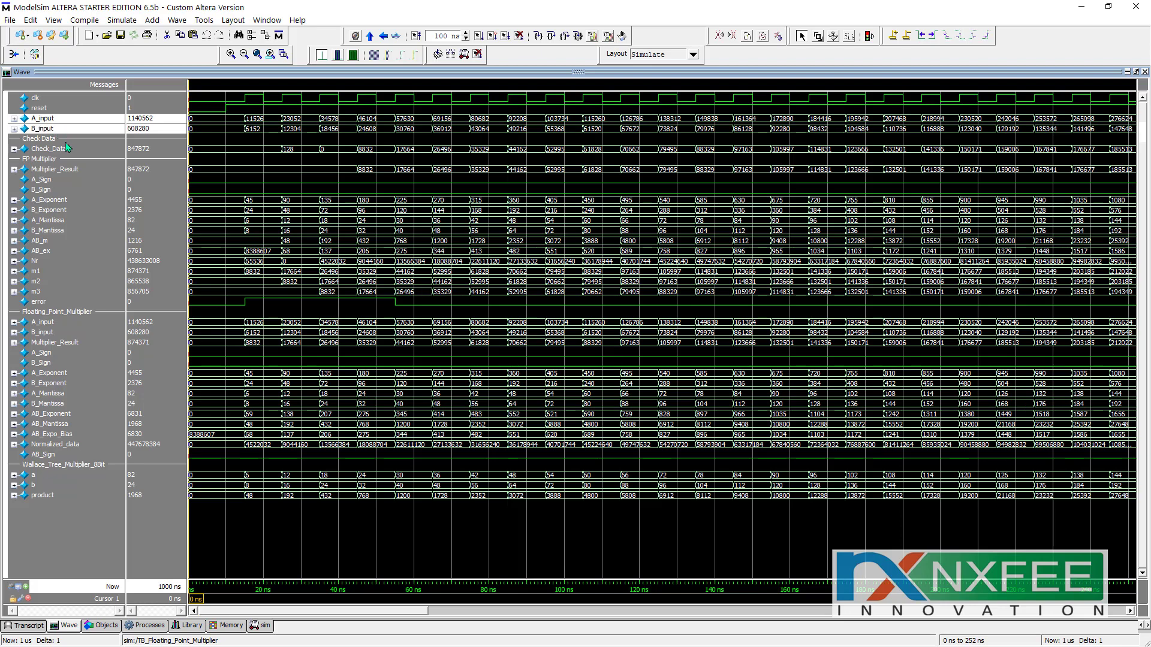
{"action": "left_click", "coordinate": [85, 150], "text": "ctrl"}
Step: Add error and Multiplier_Result to the selection while moving the cursor through 30, 88 and 327 ns
{"action": "left_click_drag", "start_coordinate": [450, 604], "coordinate": [304, 590]}
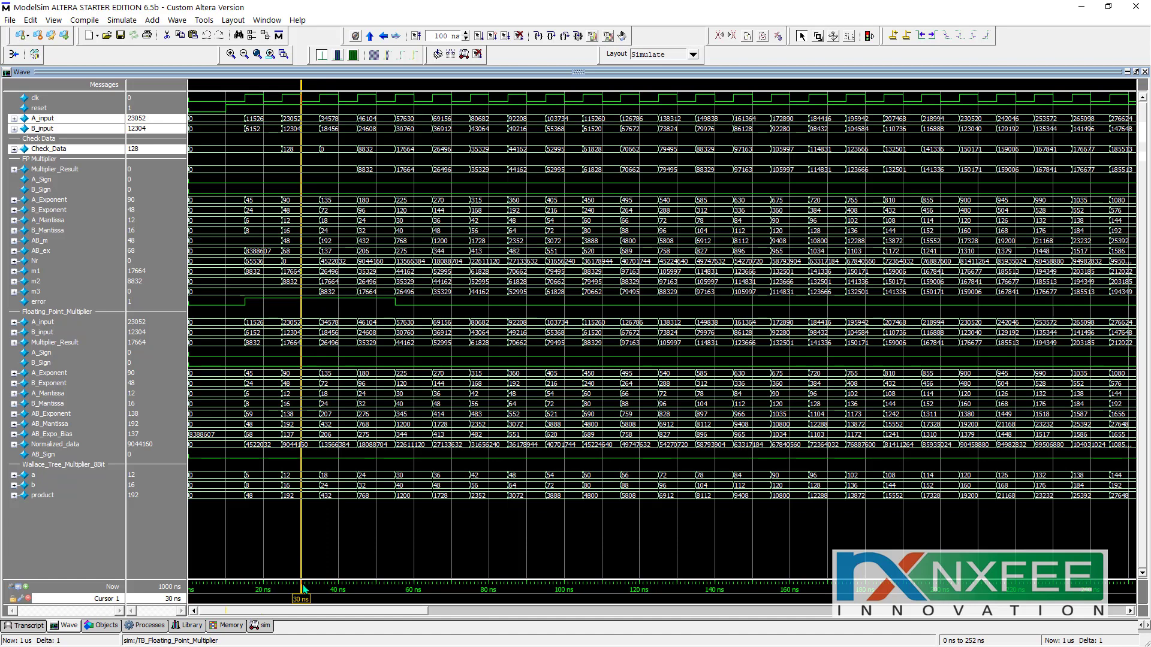
{"action": "left_click", "coordinate": [80, 303], "text": "ctrl"}
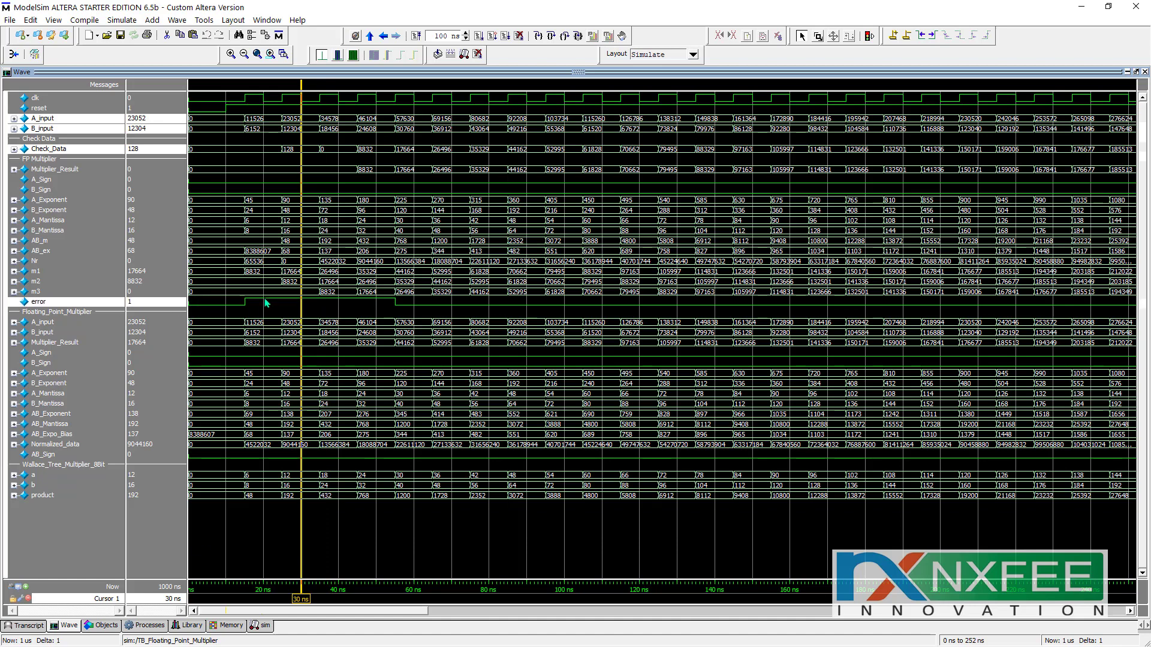
{"action": "left_click_drag", "start_coordinate": [296, 590], "coordinate": [520, 603]}
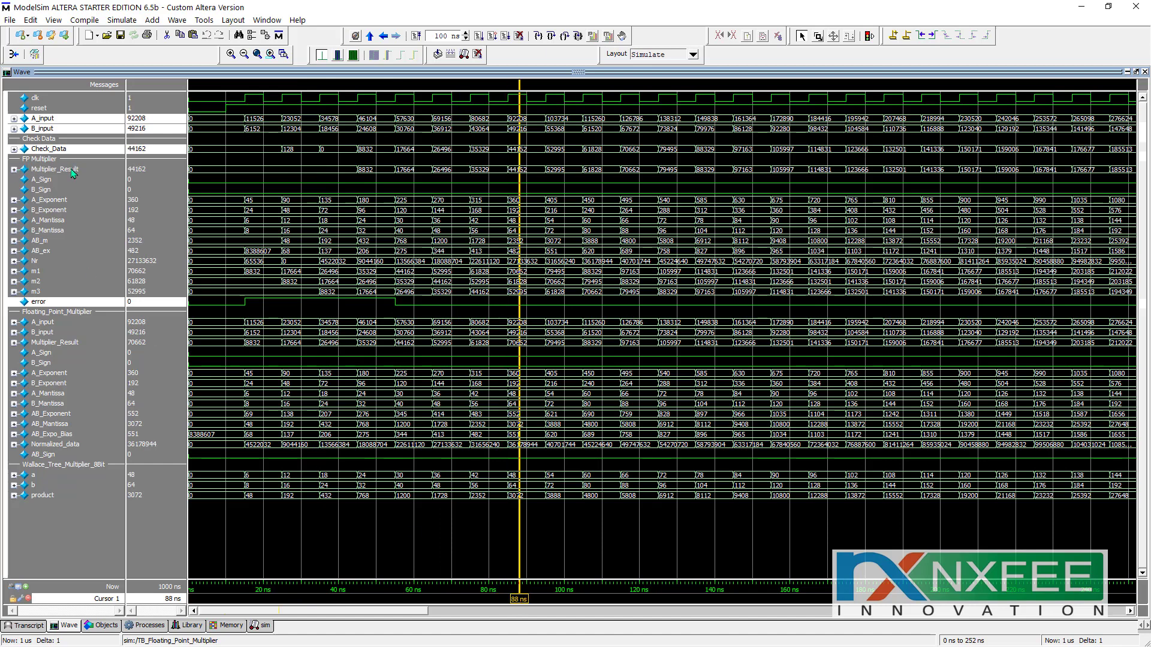
{"action": "left_click", "coordinate": [106, 170], "text": "ctrl"}
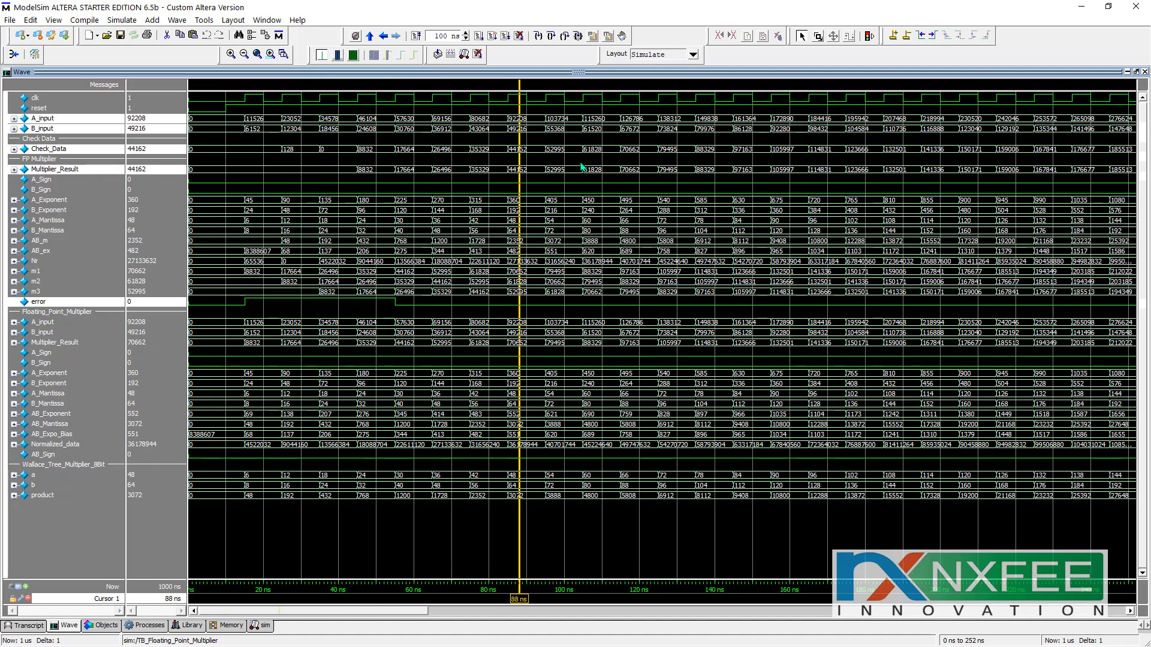
{"action": "left_click_drag", "start_coordinate": [521, 603], "coordinate": [1133, 602]}
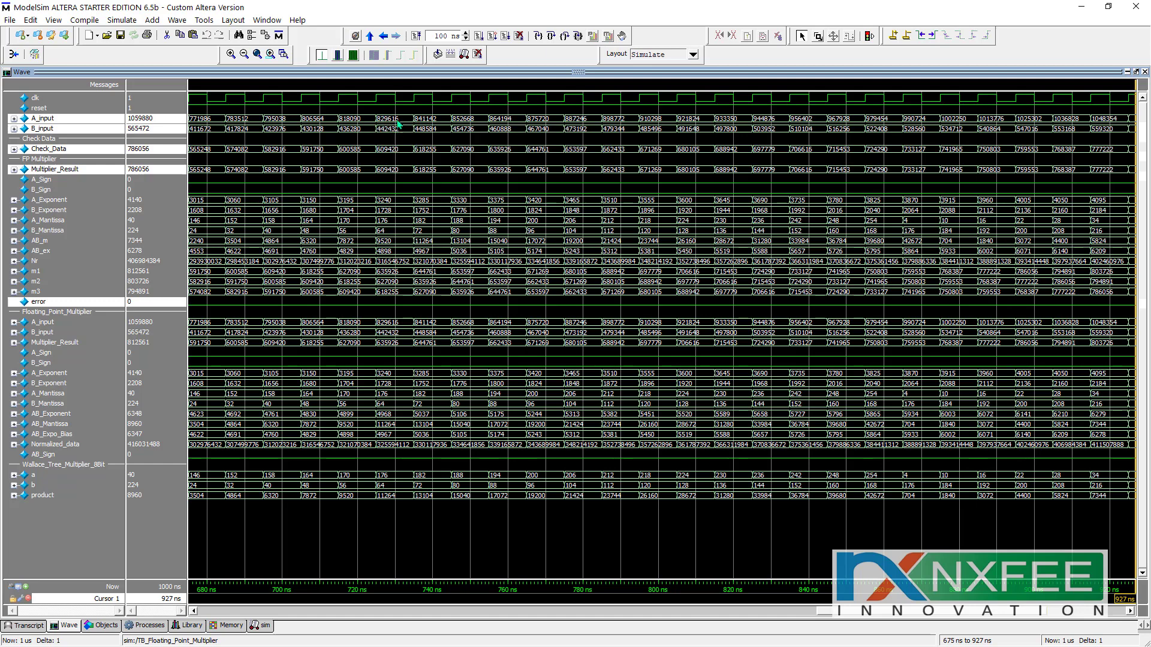
Step: Select A_Exponent, B_Exponent, A_Mantissa and B_Mantissa, then inspect AB_m, AB_ex and Nr
{"action": "left_click", "coordinate": [60, 202]}
{"action": "left_click", "coordinate": [60, 211], "text": "ctrl"}
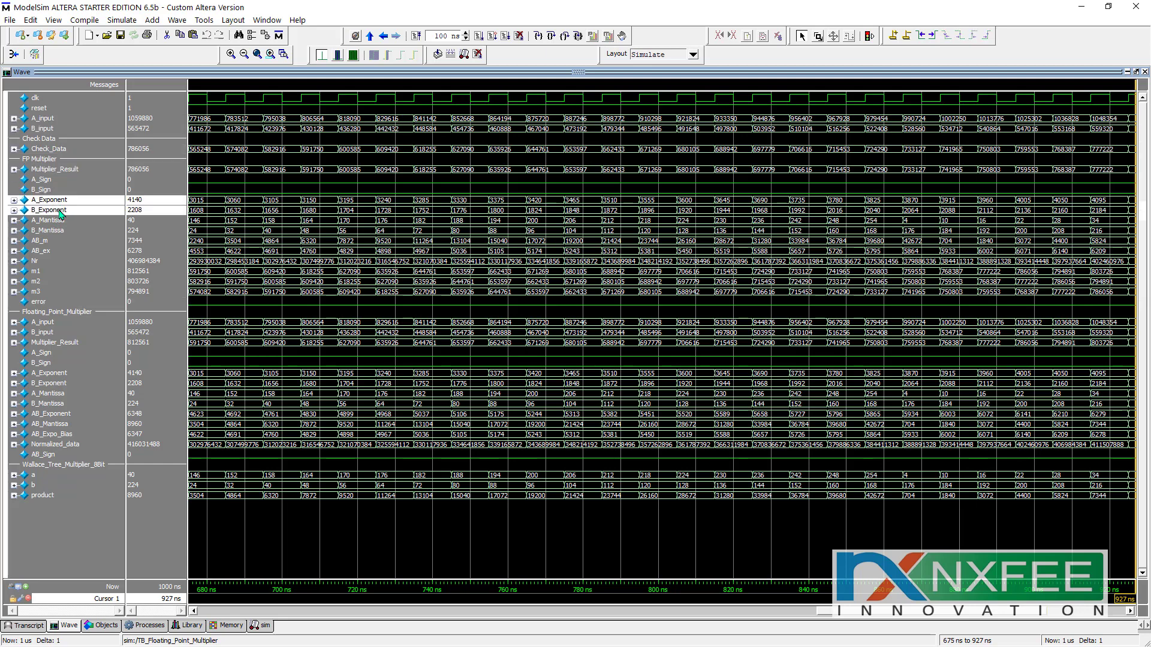
{"action": "left_click", "coordinate": [60, 221], "text": "ctrl"}
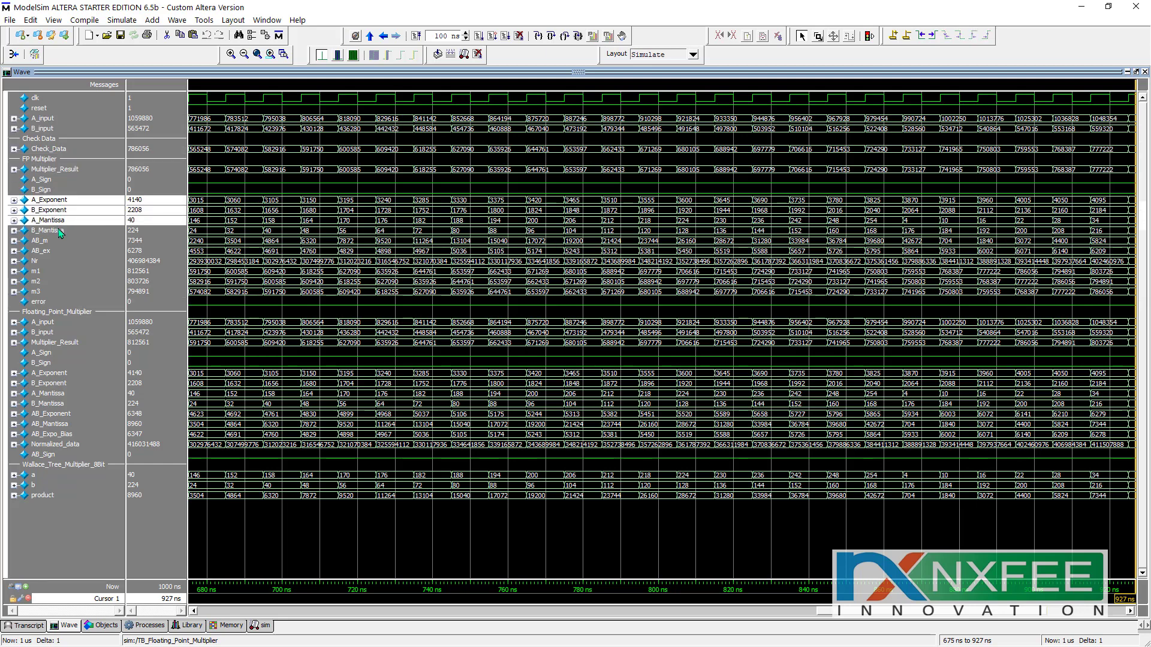
{"action": "left_click", "coordinate": [61, 231], "text": "ctrl"}
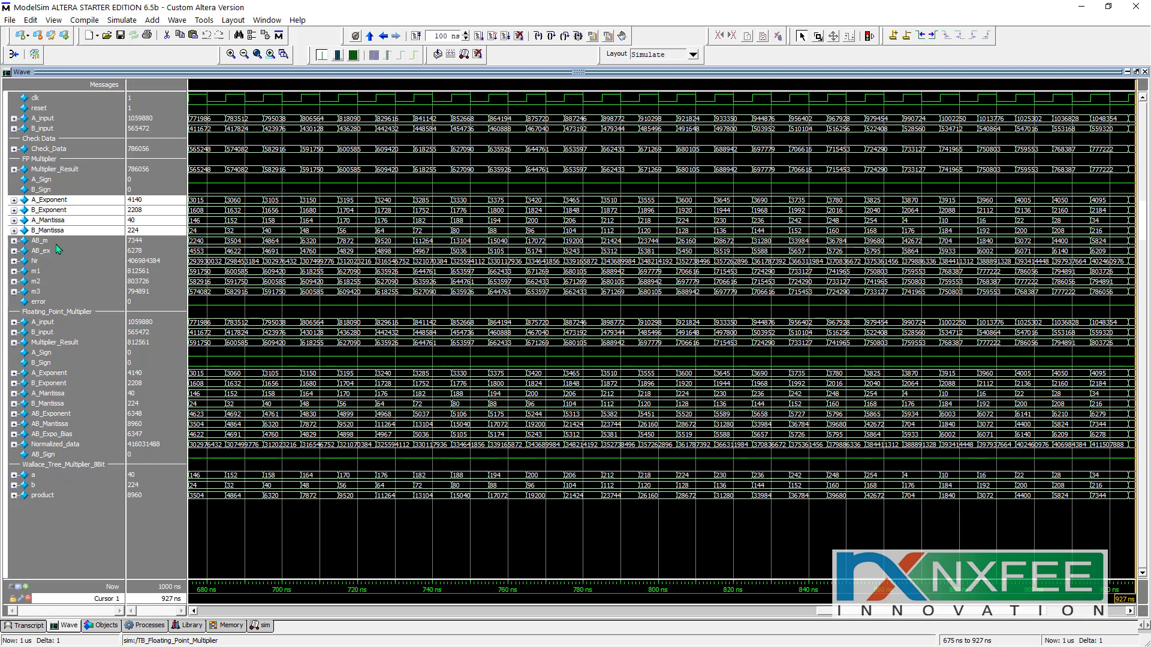
{"action": "left_click", "coordinate": [56, 241]}
{"action": "left_click", "coordinate": [56, 222]}
{"action": "left_click", "coordinate": [55, 241]}
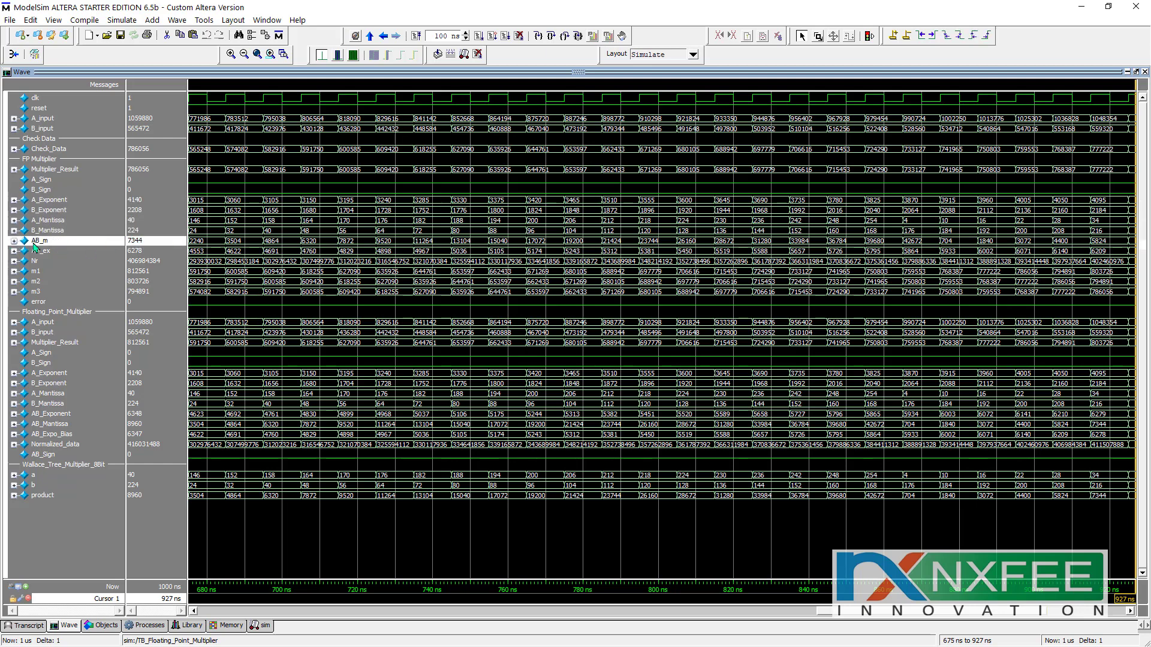
{"action": "left_click", "coordinate": [58, 254]}
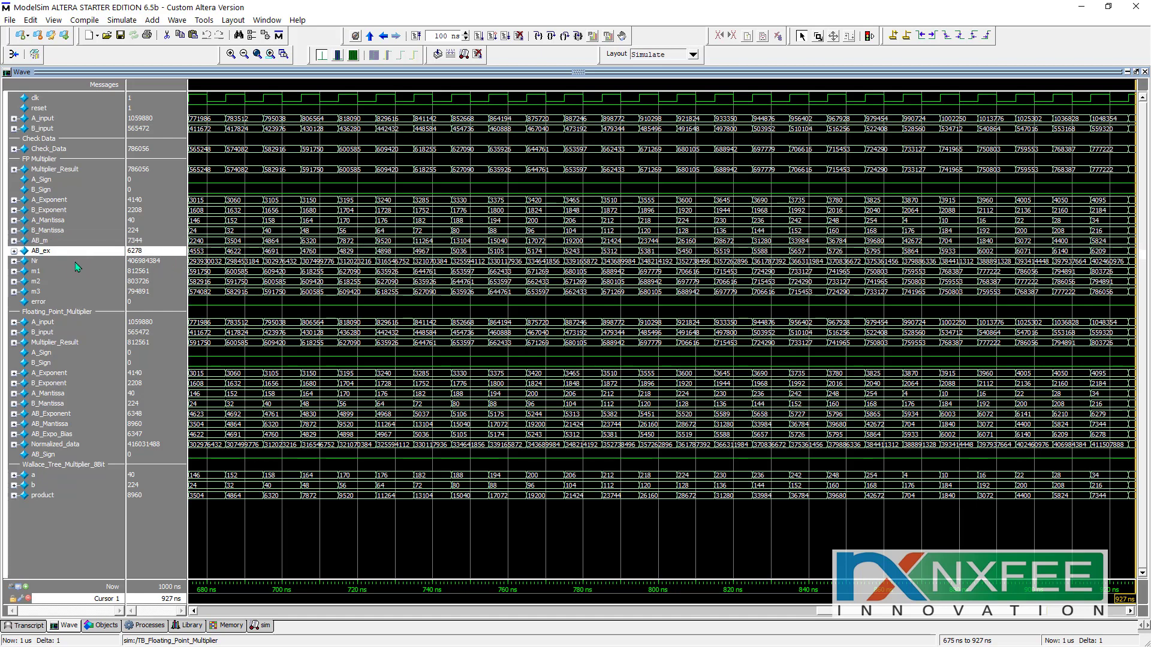
{"action": "left_click", "coordinate": [99, 261]}
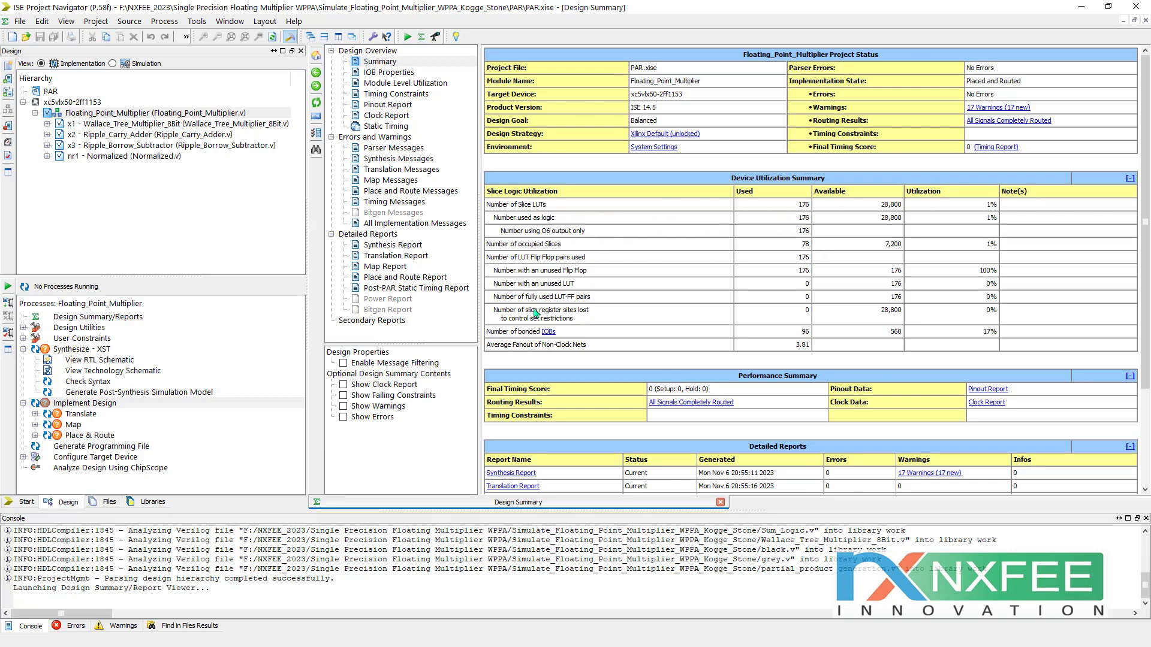
Step: Find the 12.231ns Delay in the Synthesis Report's timing summary
{"action": "left_click", "coordinate": [393, 246]}
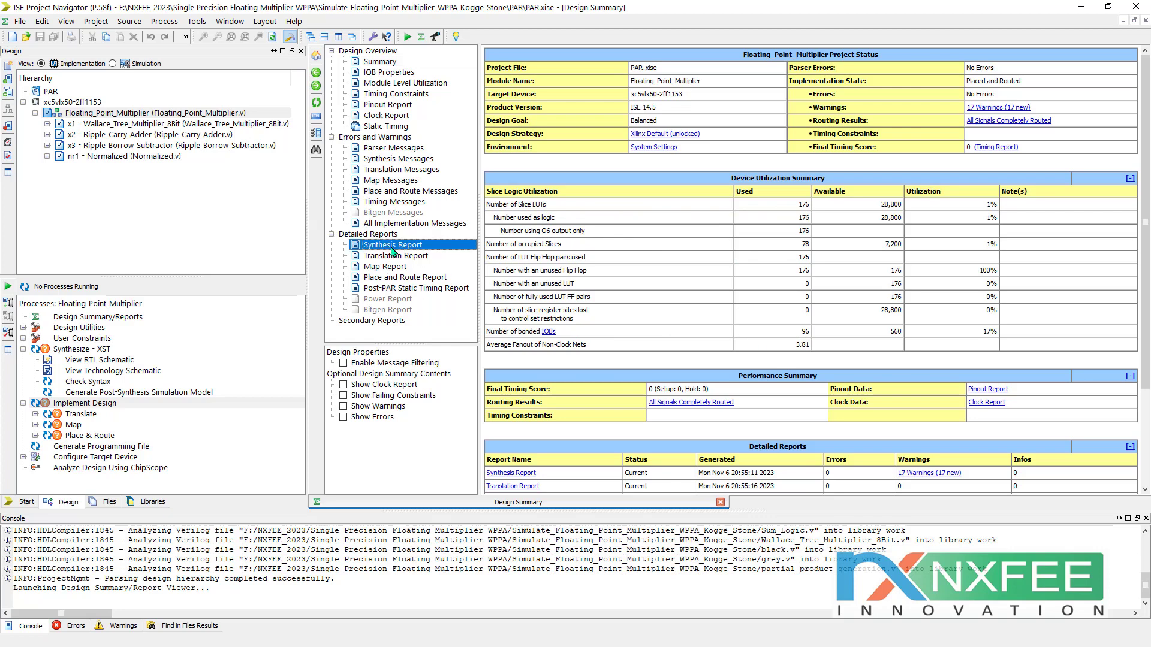
{"action": "left_click", "coordinate": [490, 488]}
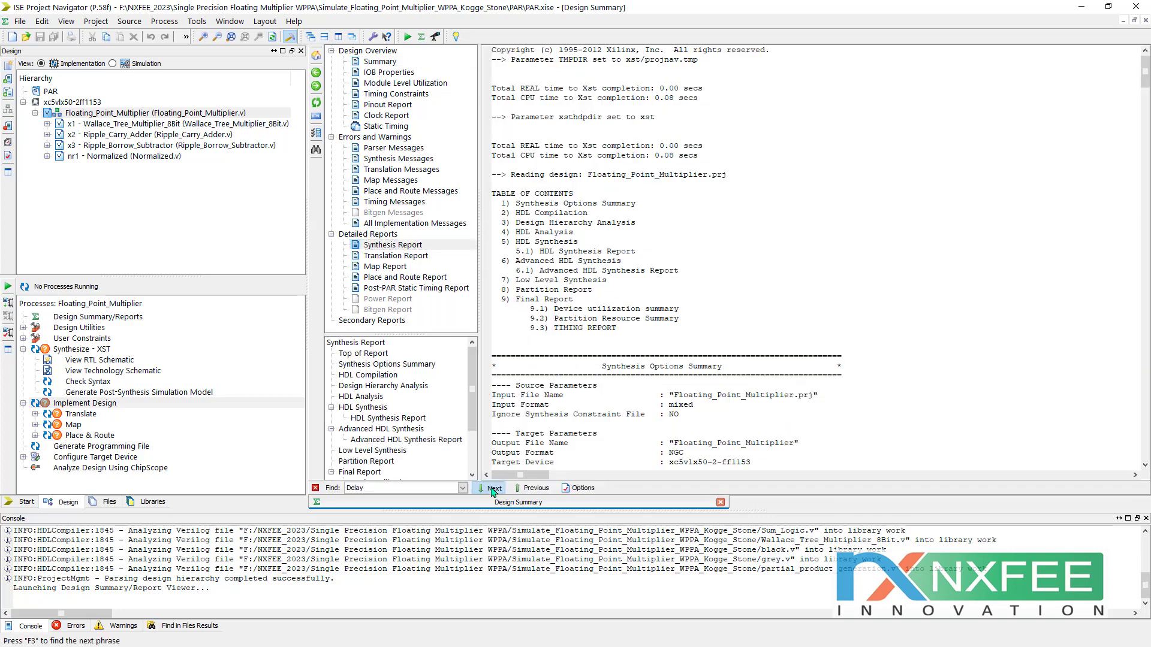
{"action": "left_click_drag", "start_coordinate": [629, 398], "coordinate": [637, 402]}
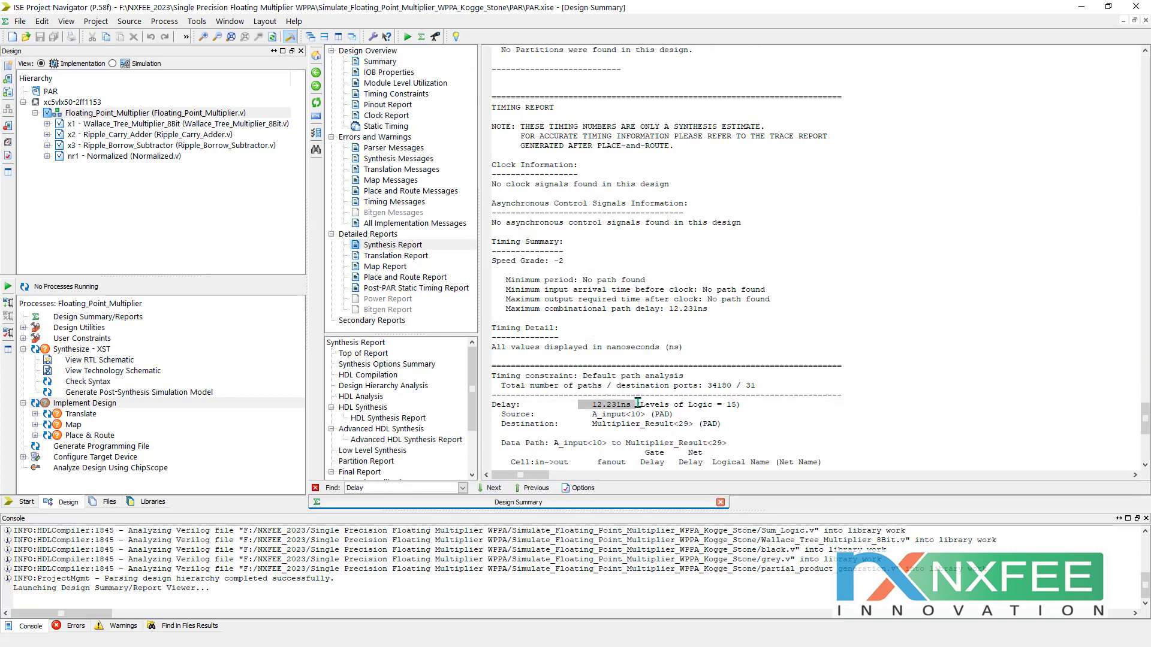
{"action": "double_click", "coordinate": [95, 362]}
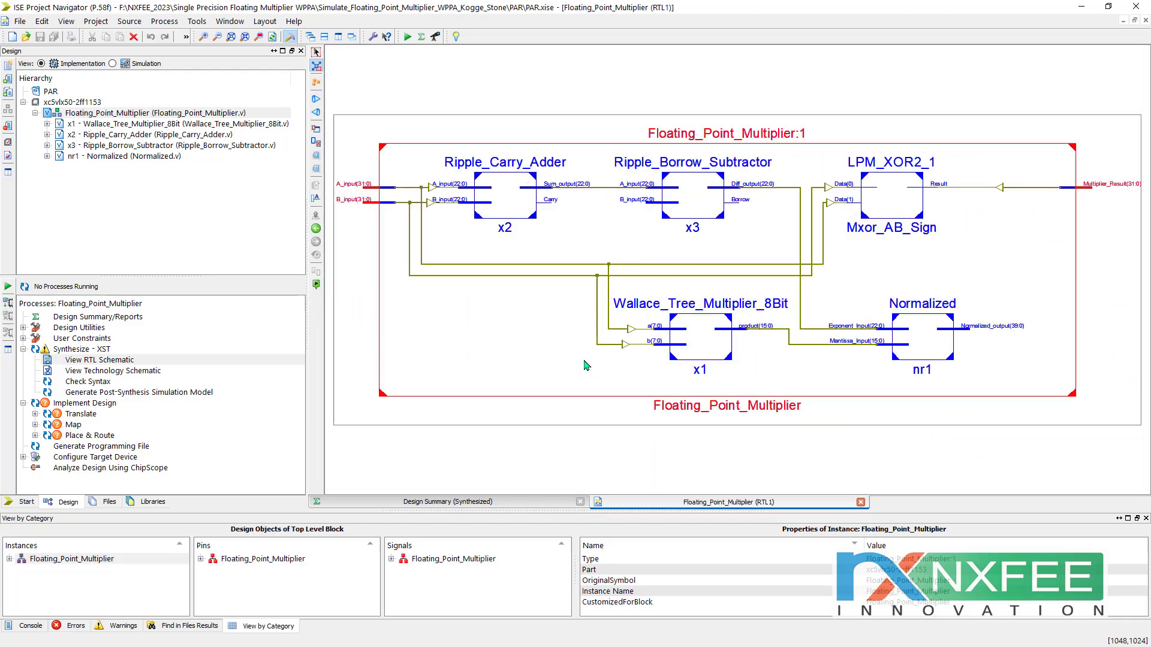
Step: Inspect the schematic's Ripple_Carry_Adder, A_input/B_input nets, Wallace_Tree_Multiplier_8Bit and Ripple_Borrow_Subtractor
{"action": "left_click", "coordinate": [519, 207]}
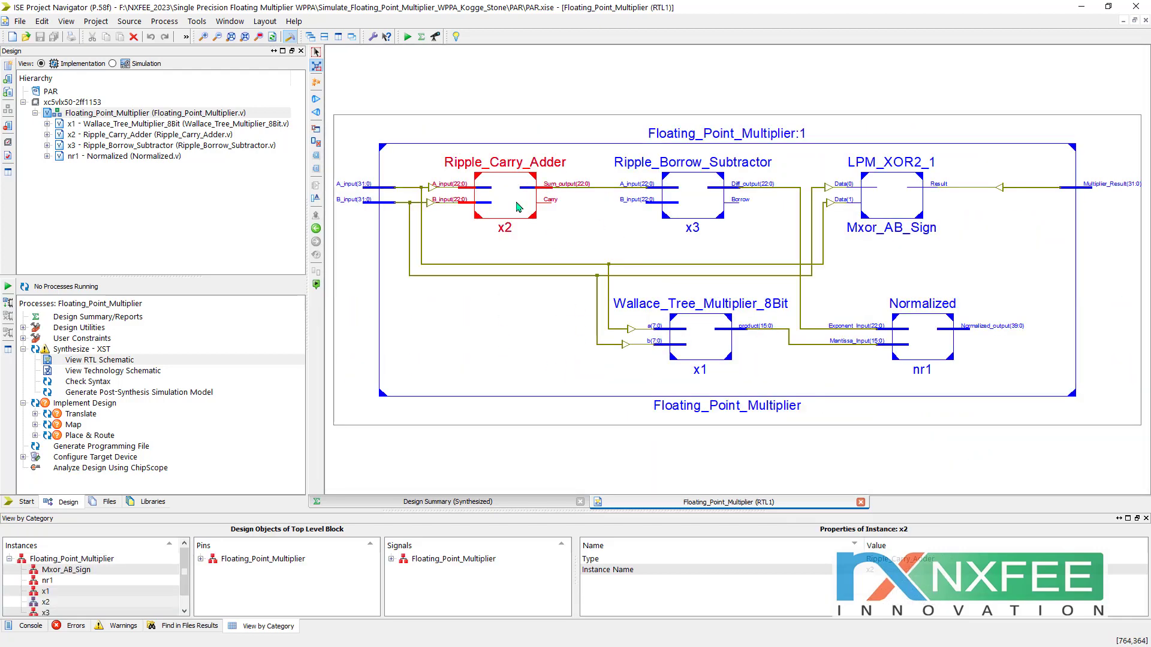
{"action": "left_click", "coordinate": [405, 188]}
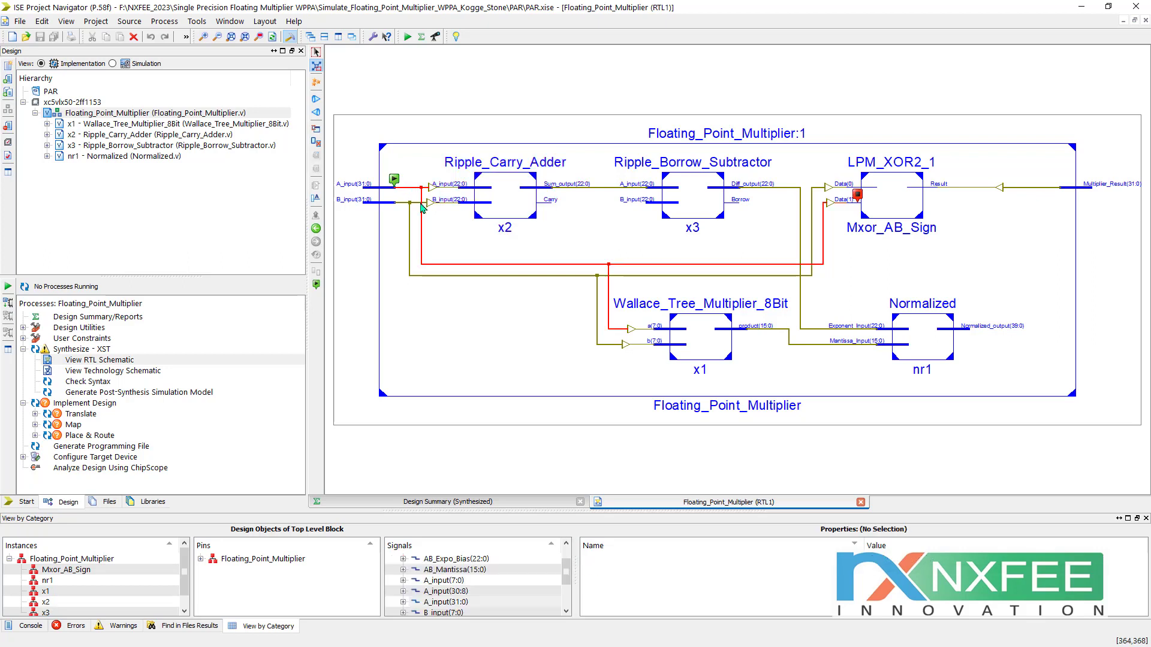
{"action": "left_click", "coordinate": [416, 204]}
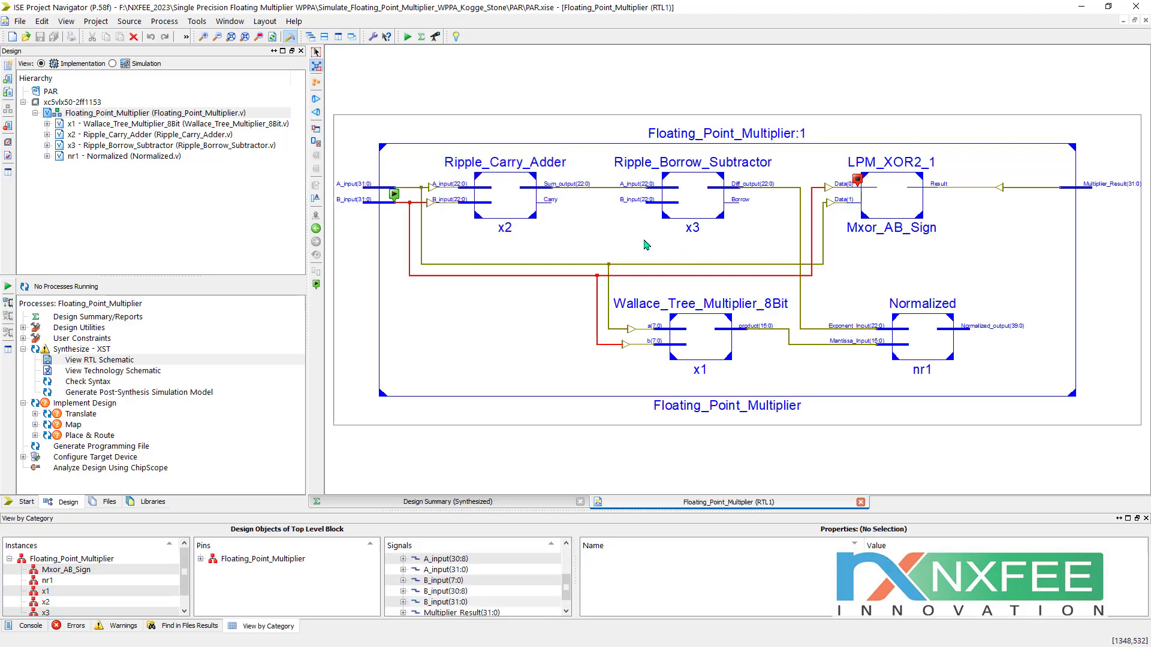
{"action": "left_click", "coordinate": [507, 204]}
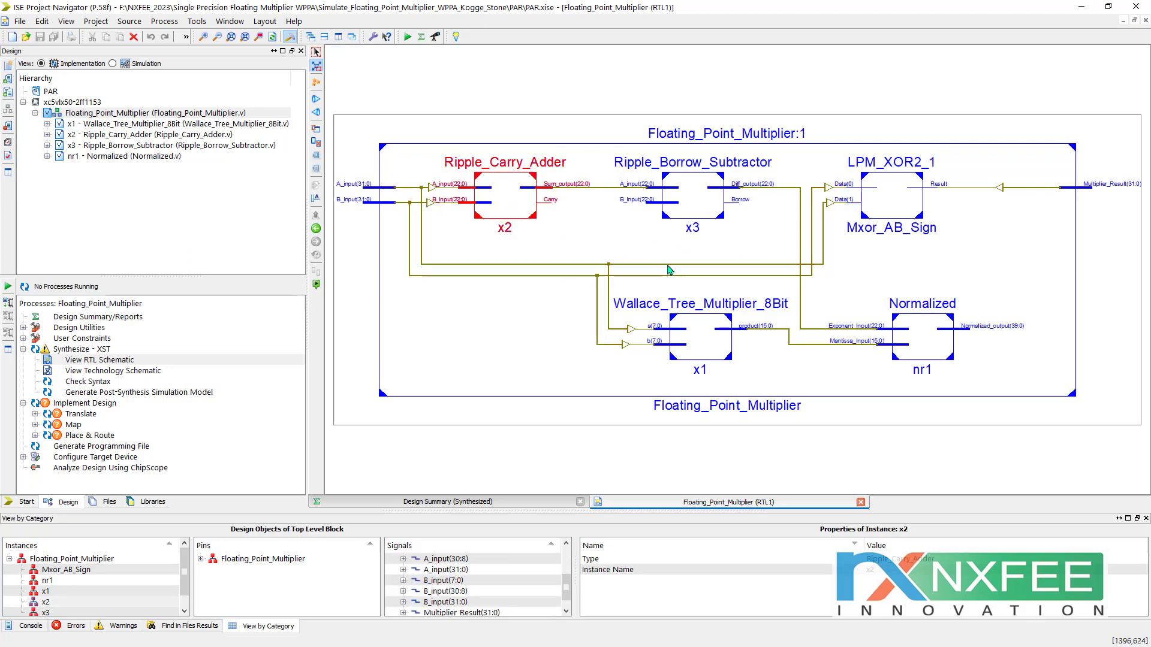
{"action": "left_click", "coordinate": [701, 338]}
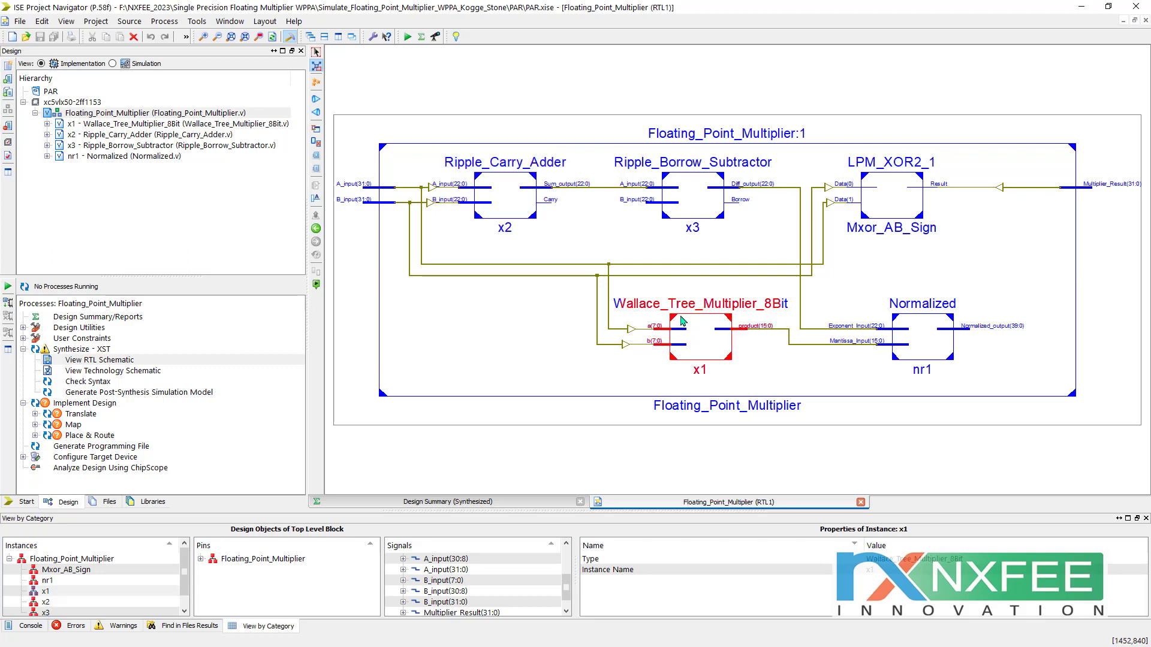
{"action": "left_click", "coordinate": [691, 214]}
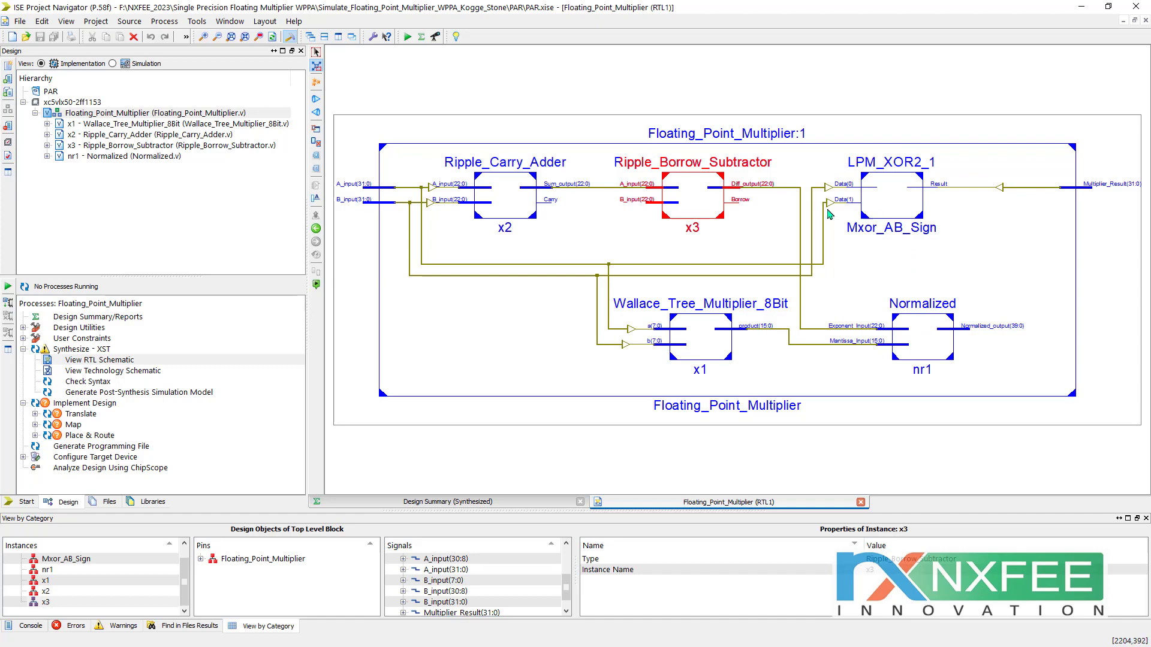
Step: Expand the Wallace tree block and zoom into its partial product generation area
{"action": "double_click", "coordinate": [711, 345]}
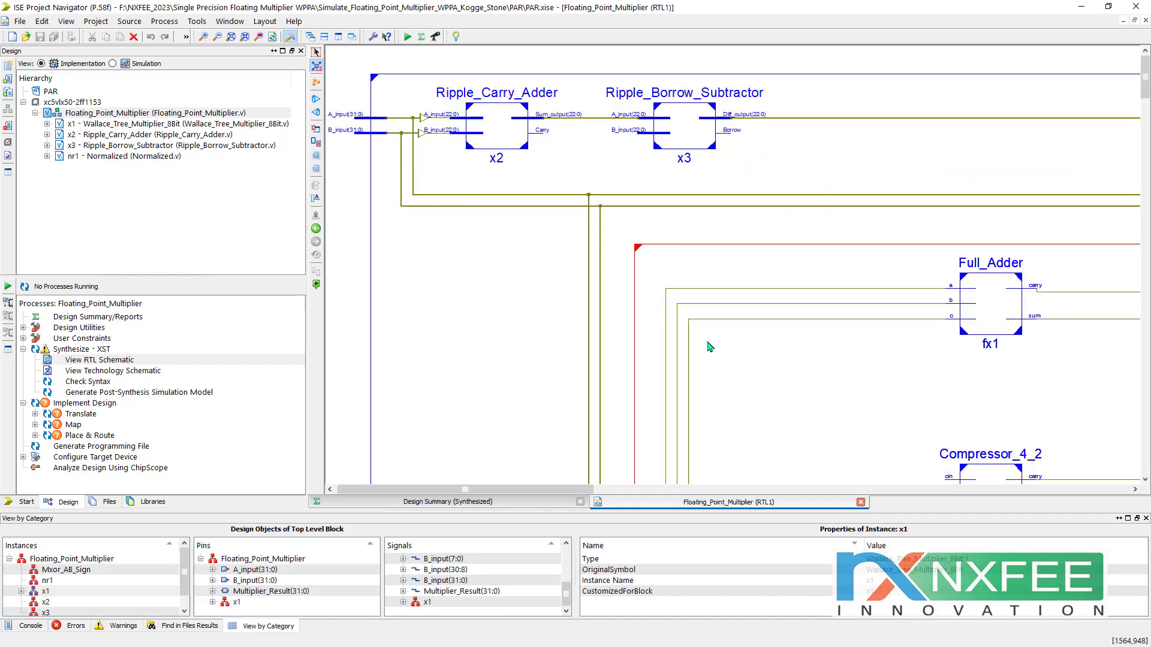
{"action": "left_click_drag", "start_coordinate": [898, 386], "coordinate": [869, 350]}
{"action": "left_click_drag", "start_coordinate": [630, 151], "coordinate": [911, 321]}
{"action": "scroll", "coordinate": [873, 354], "scroll_direction": "down", "scroll_amount": 2}
{"action": "scroll", "coordinate": [663, 283], "scroll_direction": "up", "scroll_amount": 3}
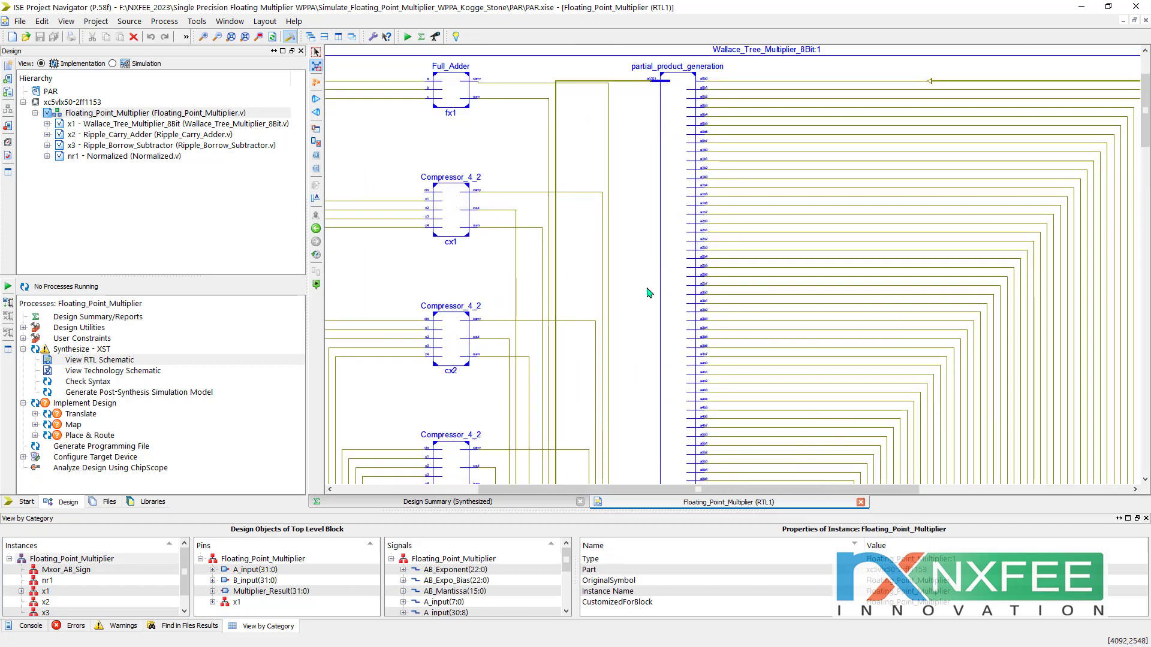
Step: Inspect the partial_product_generation instance pp1 in the expanded schematic
{"action": "left_click", "coordinate": [672, 284]}
{"action": "scroll", "coordinate": [671, 282], "scroll_direction": "down", "scroll_amount": 1}
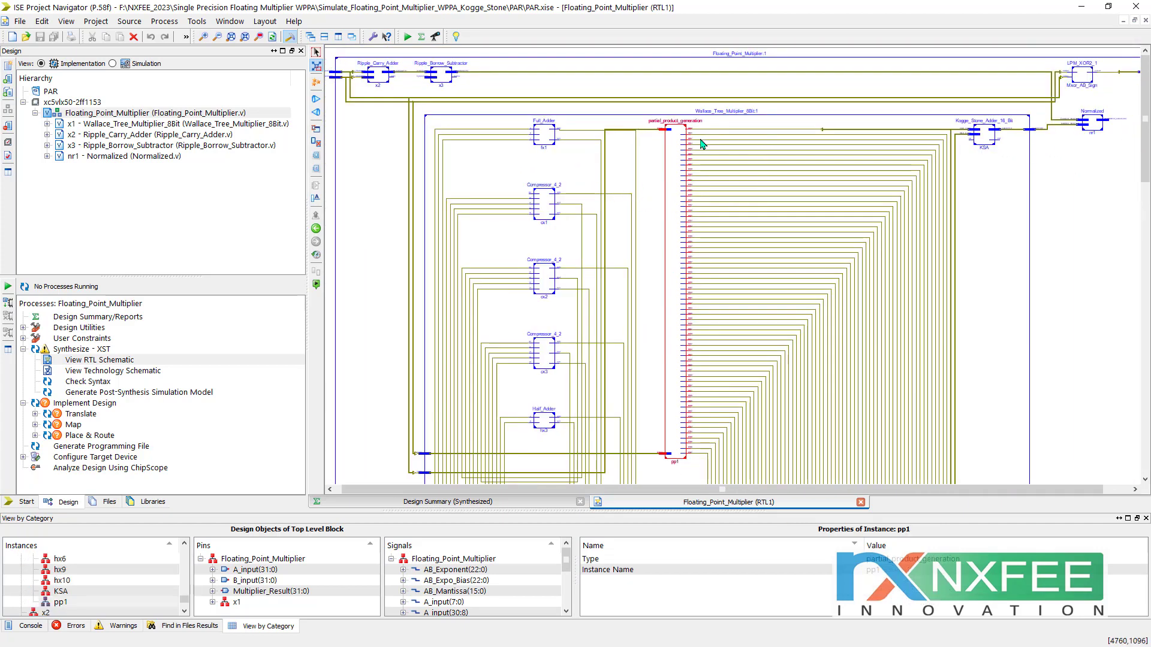
{"action": "scroll", "coordinate": [703, 144], "scroll_direction": "up", "scroll_amount": 3}
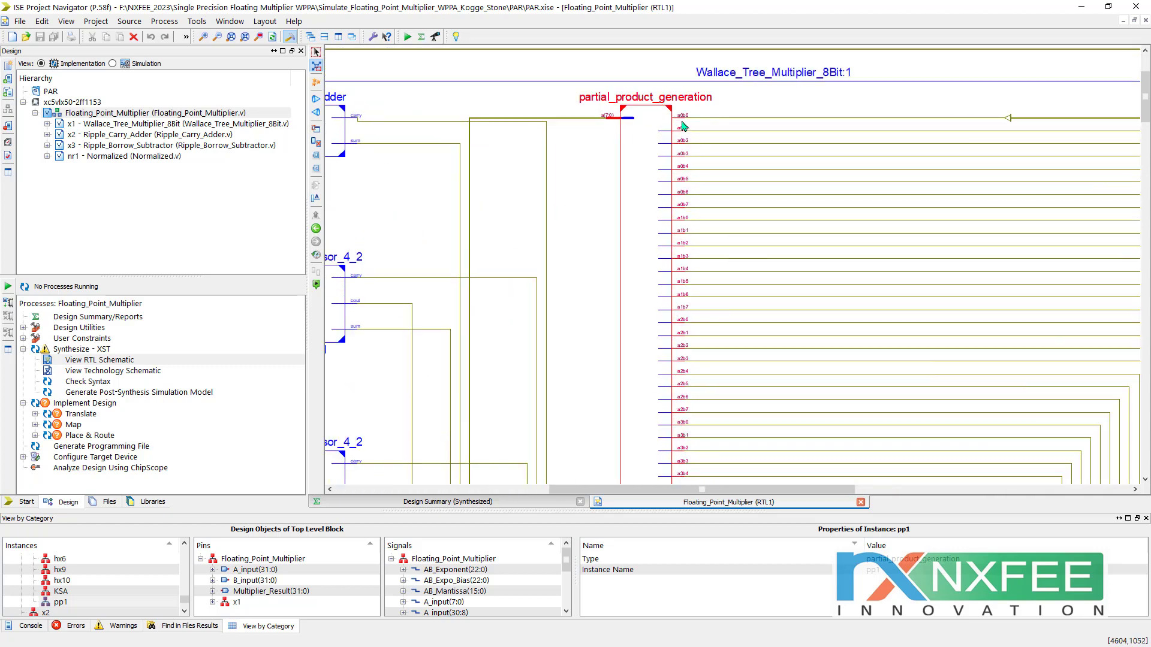
{"action": "scroll", "coordinate": [684, 126], "scroll_direction": "up", "scroll_amount": 1}
{"action": "scroll", "coordinate": [687, 180], "scroll_direction": "down", "scroll_amount": 15}
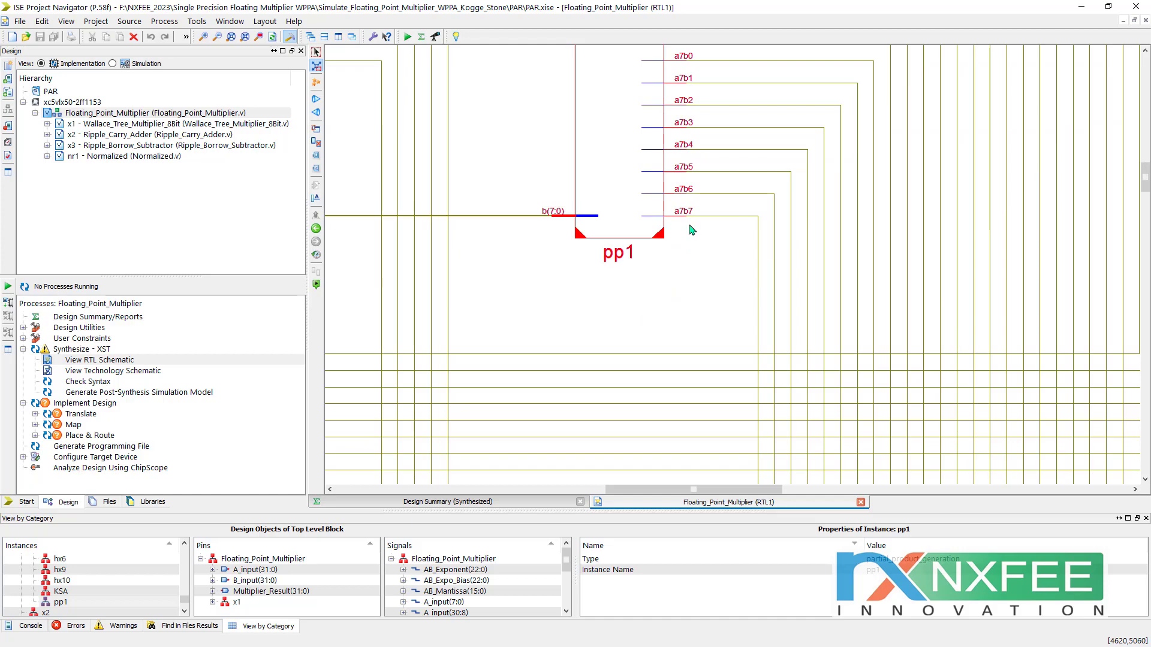
{"action": "scroll", "coordinate": [690, 230], "scroll_direction": "down", "scroll_amount": 3}
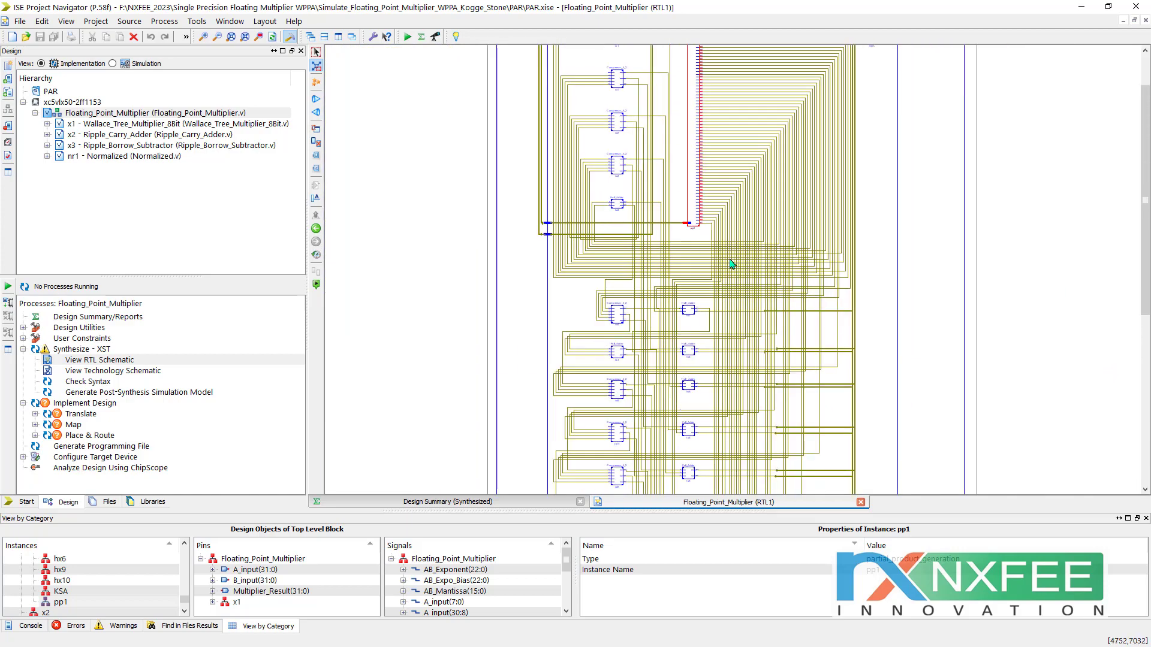
{"action": "scroll", "coordinate": [637, 441], "scroll_direction": "down", "scroll_amount": 6}
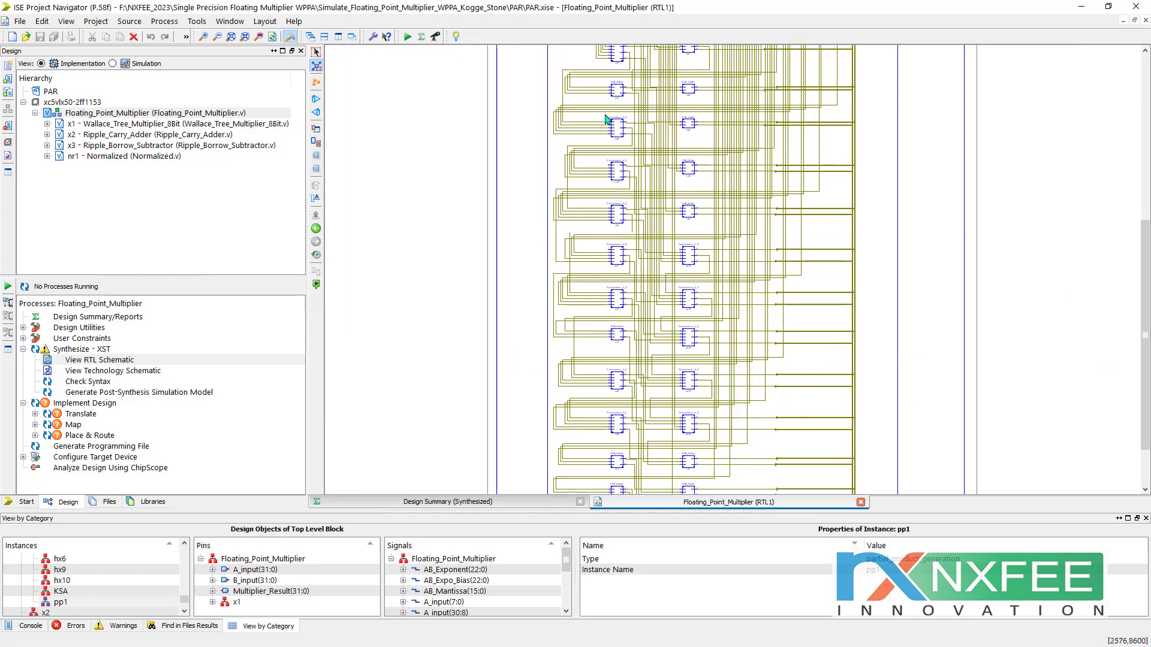
{"action": "scroll", "coordinate": [607, 231], "scroll_direction": "up", "scroll_amount": 2}
Step: Expand compressor cx11 to show its two Full_Adder blocks, bringing the KSA adder into view
{"action": "left_click", "coordinate": [565, 308]}
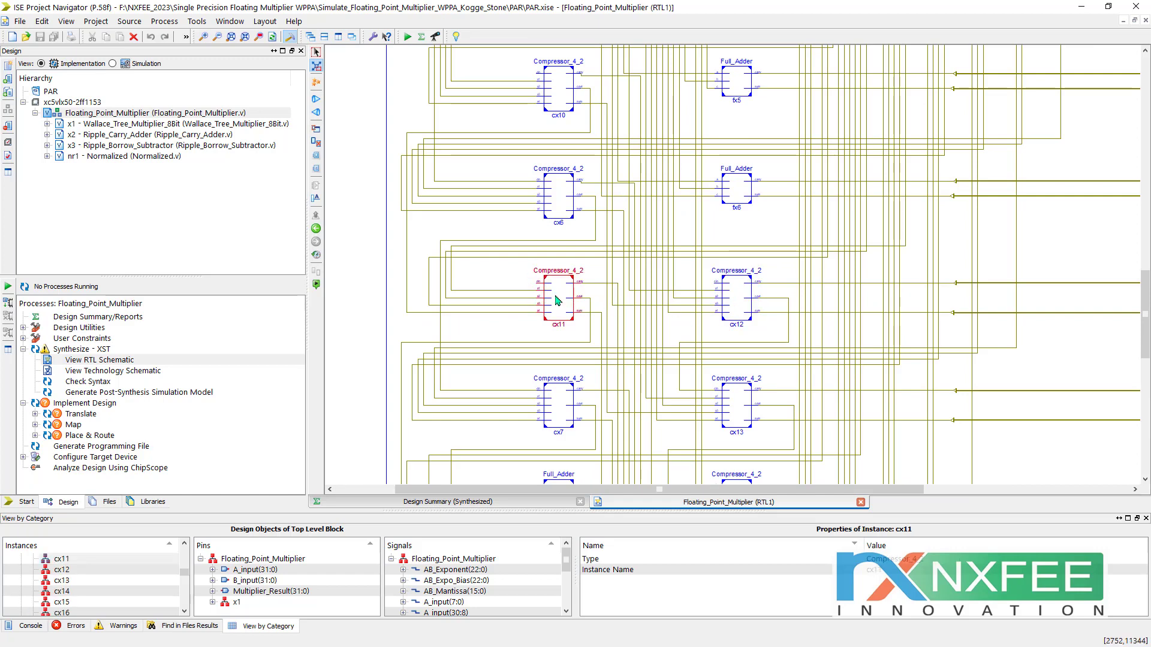
{"action": "double_click", "coordinate": [573, 301]}
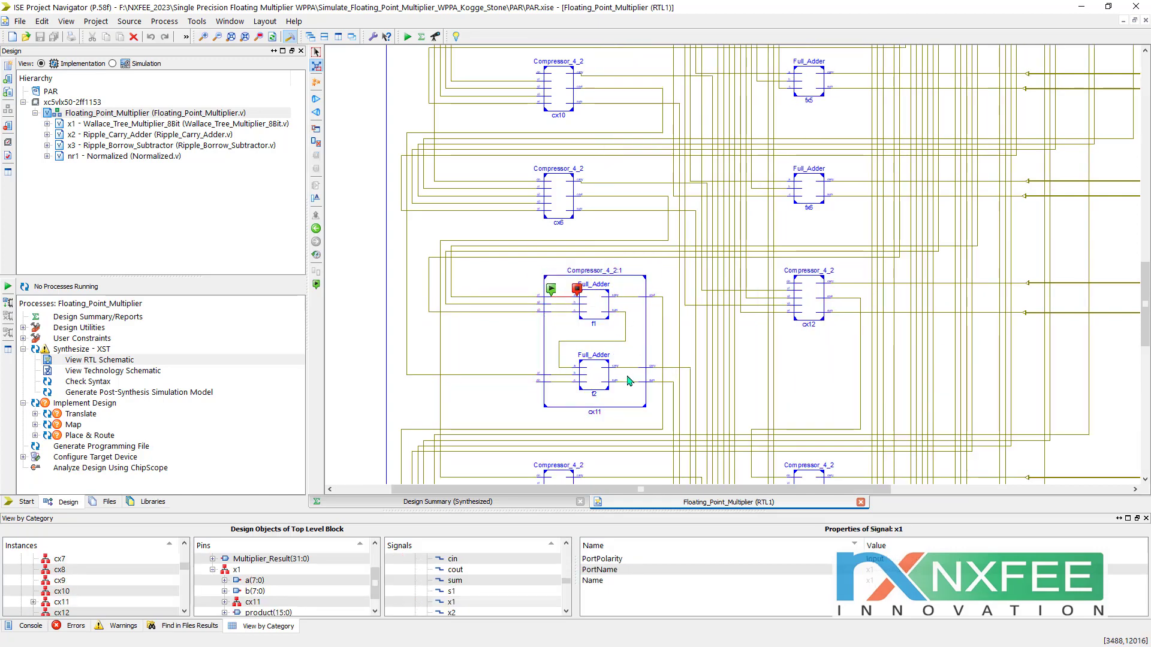
{"action": "left_click", "coordinate": [628, 362]}
{"action": "scroll", "coordinate": [628, 361], "scroll_direction": "down", "scroll_amount": 5}
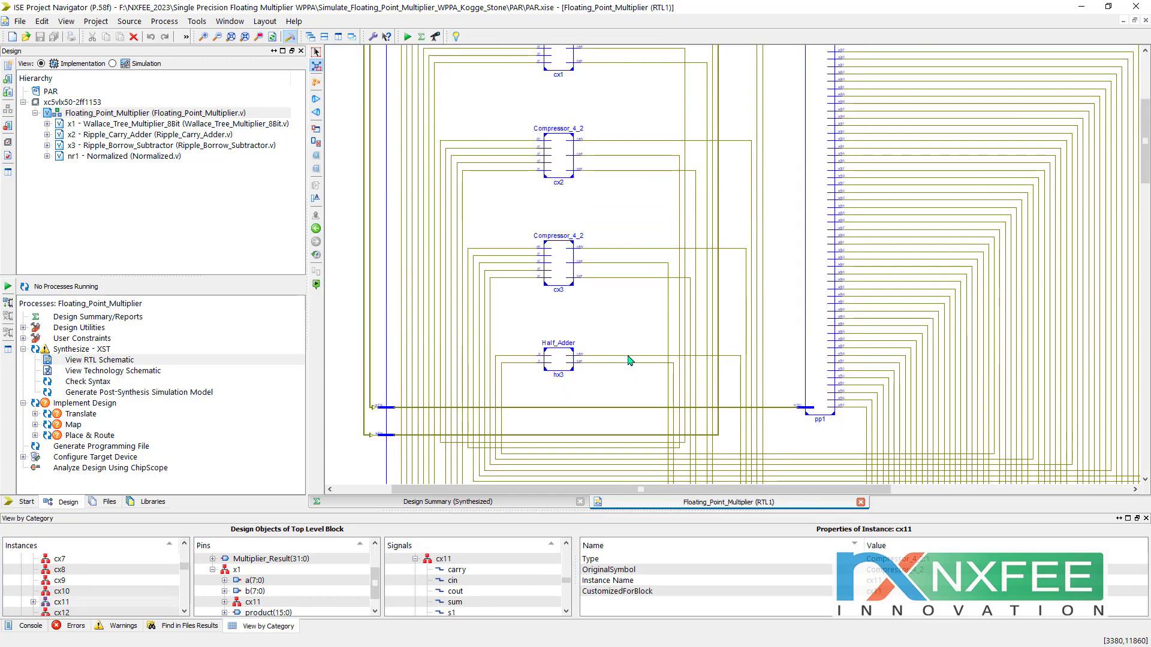
{"action": "scroll", "coordinate": [890, 87], "scroll_direction": "up", "scroll_amount": 4}
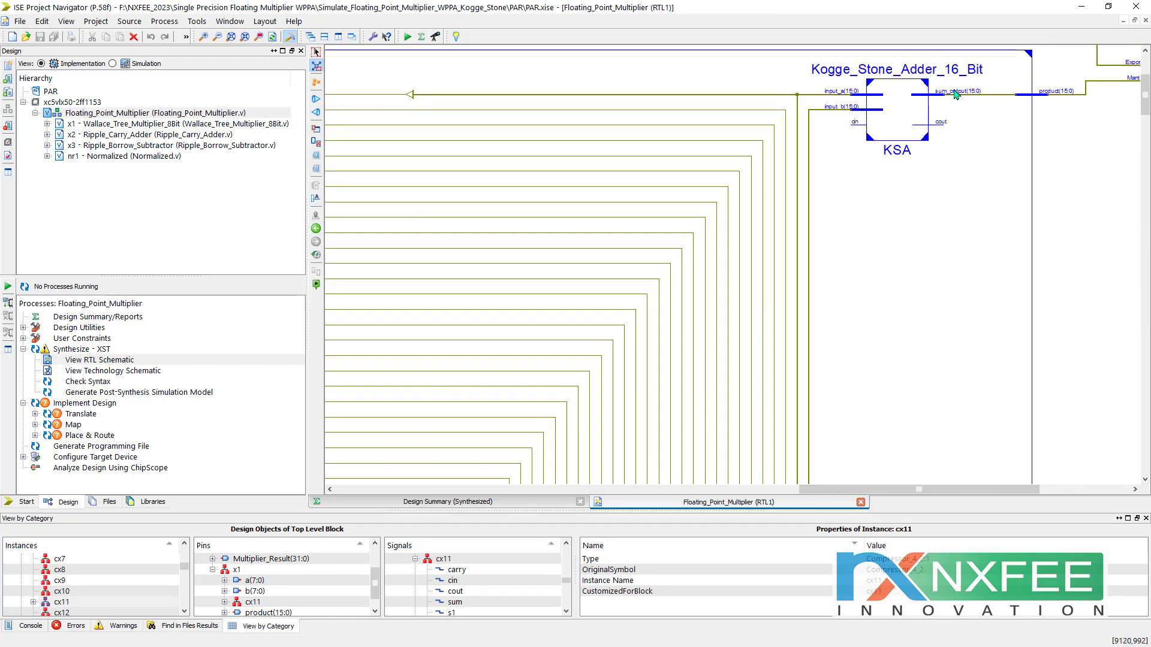
Step: Push into the Kogge_Stone_Adder_16_Bit block and zoom into its bc_/gc_ cells
{"action": "double_click", "coordinate": [884, 272]}
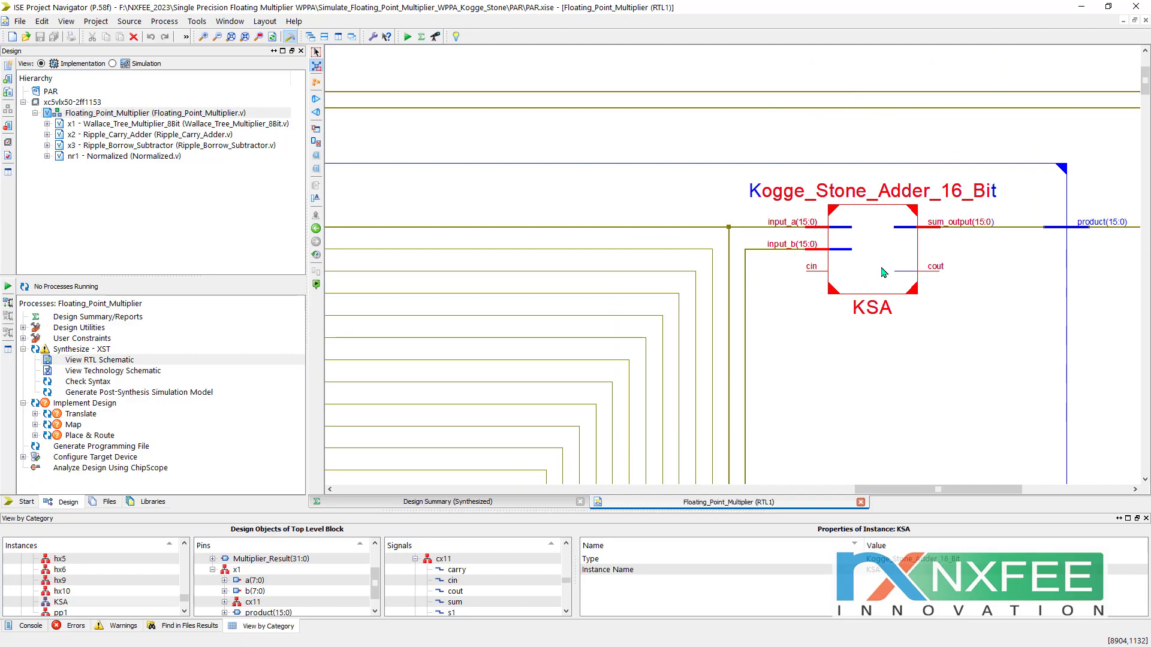
{"action": "left_click", "coordinate": [941, 408]}
{"action": "scroll", "coordinate": [936, 177], "scroll_direction": "down", "scroll_amount": 5}
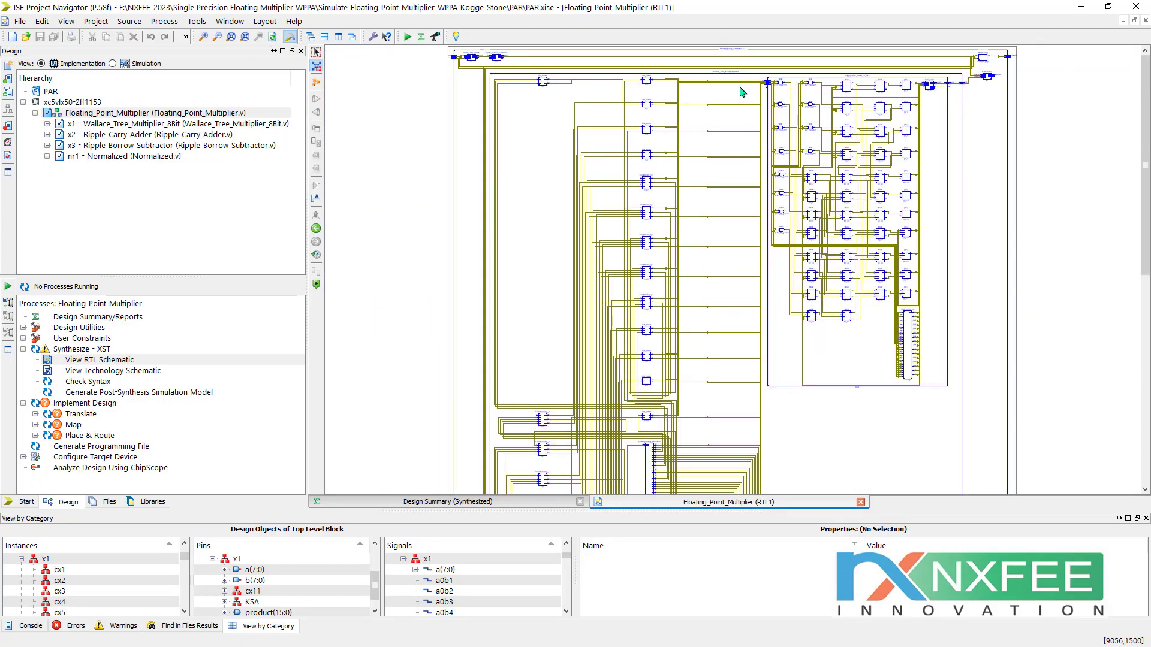
{"action": "scroll", "coordinate": [1022, 204], "scroll_direction": "up", "scroll_amount": 6}
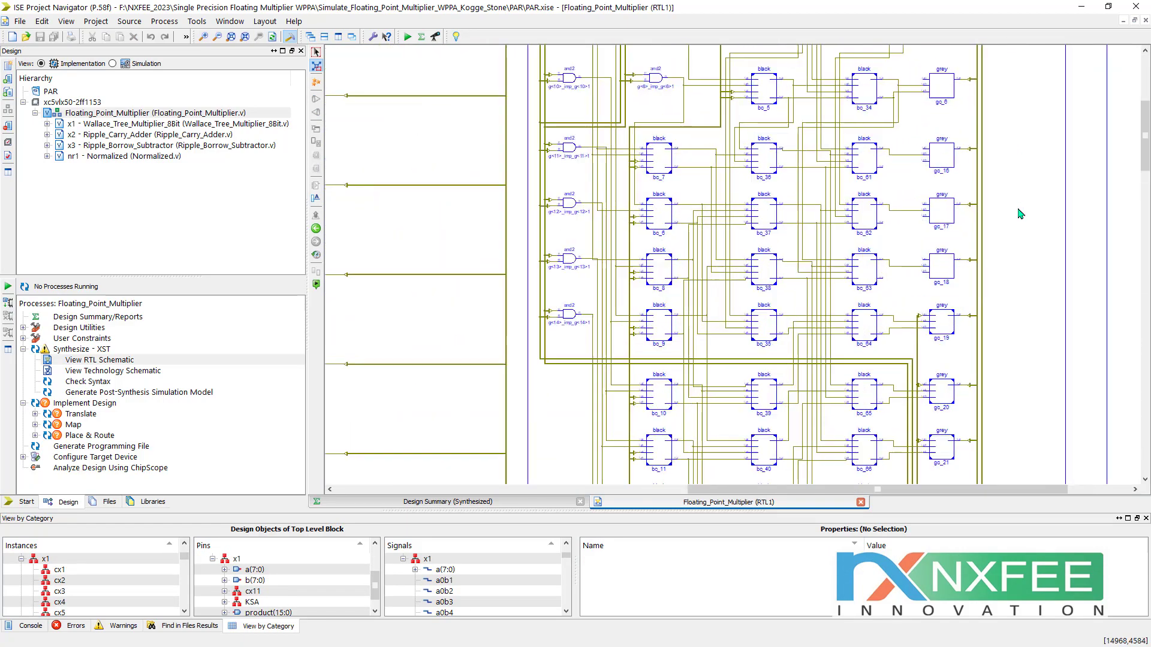
{"action": "scroll", "coordinate": [916, 216], "scroll_direction": "up", "scroll_amount": 4}
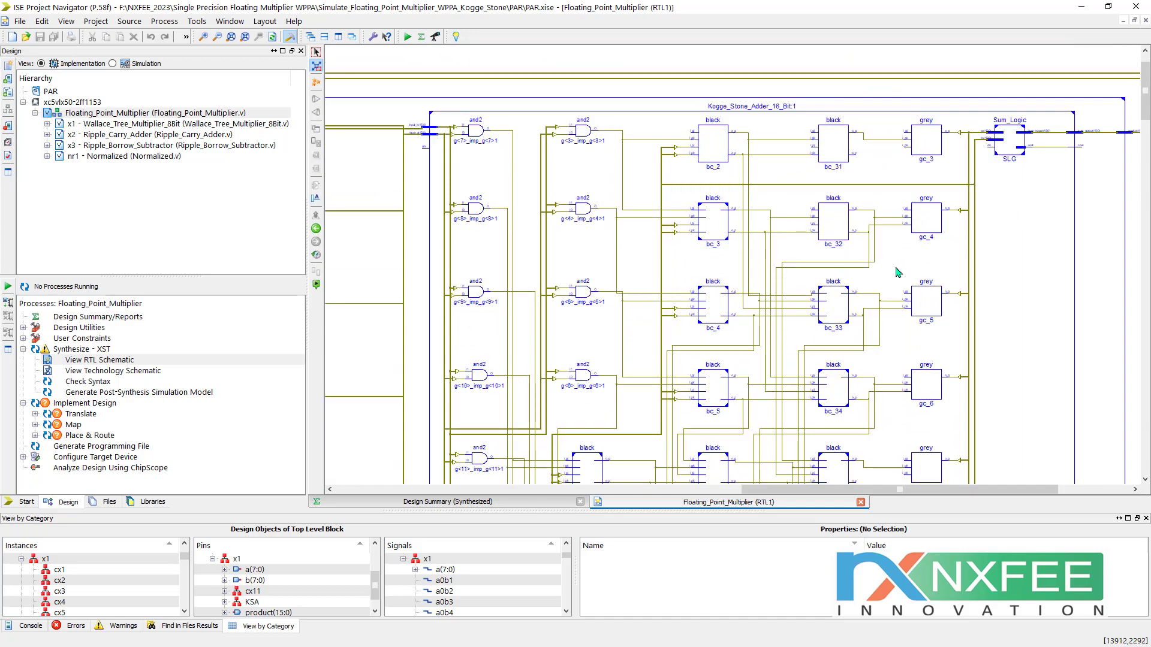
Step: Examine black cell bc_3 and grey cell gc_4, then scroll to the LPM_XOR2_16 stage
{"action": "left_click", "coordinate": [631, 199]}
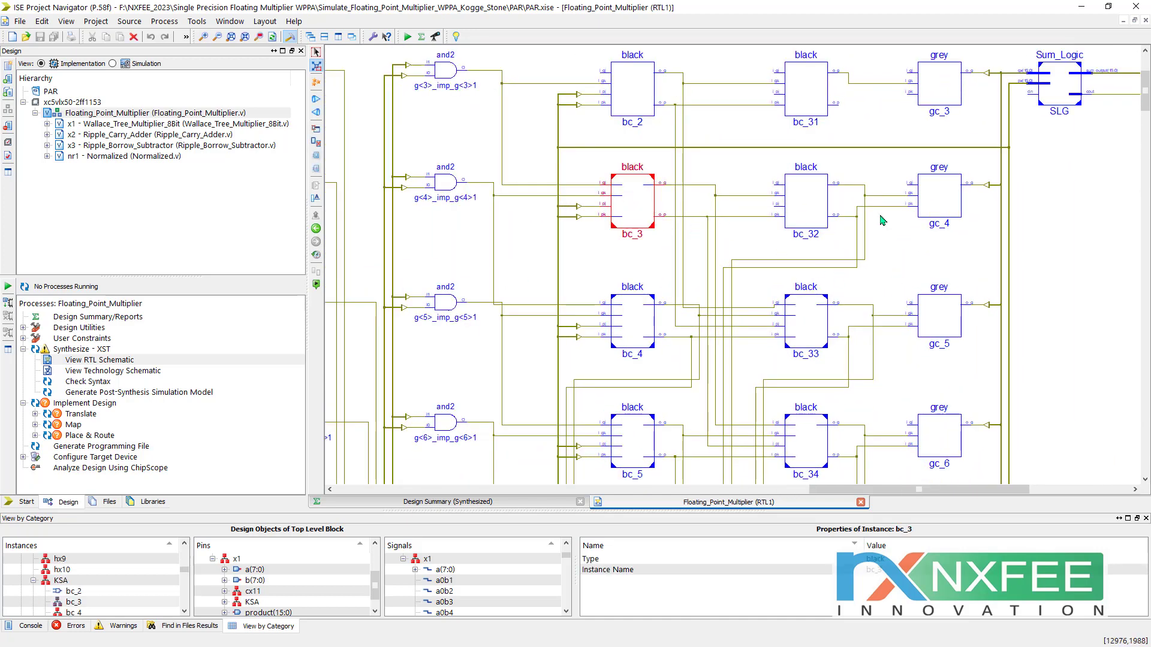
{"action": "left_click", "coordinate": [933, 207]}
{"action": "scroll", "coordinate": [642, 310], "scroll_direction": "down", "scroll_amount": 5}
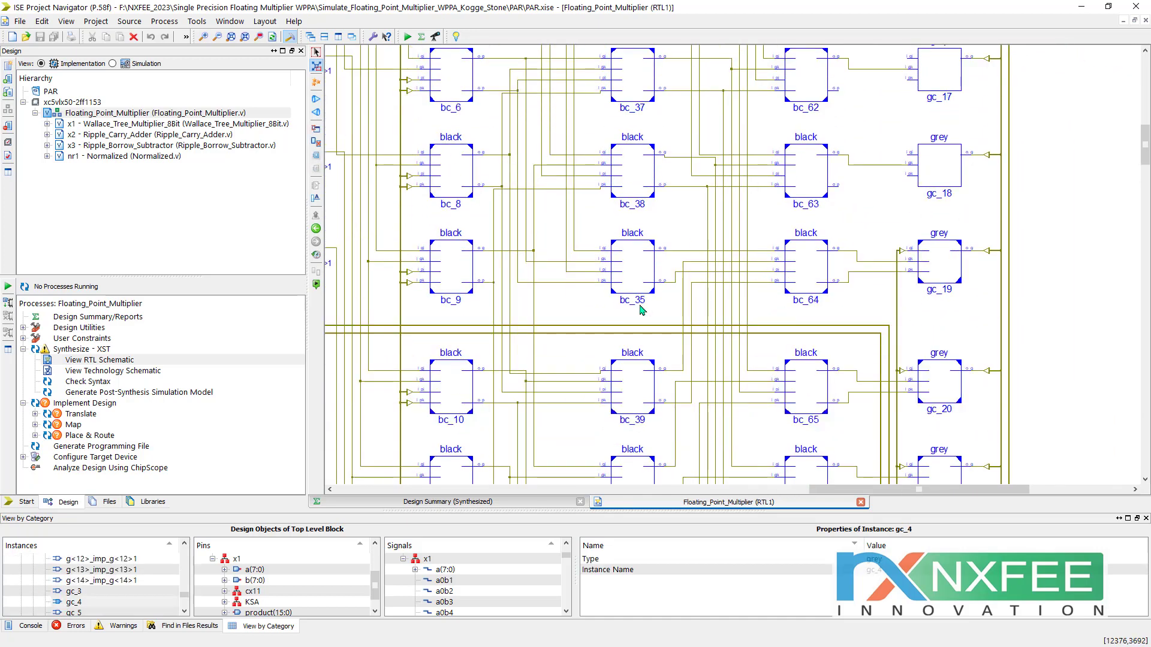
{"action": "scroll", "coordinate": [641, 310], "scroll_direction": "down", "scroll_amount": 4}
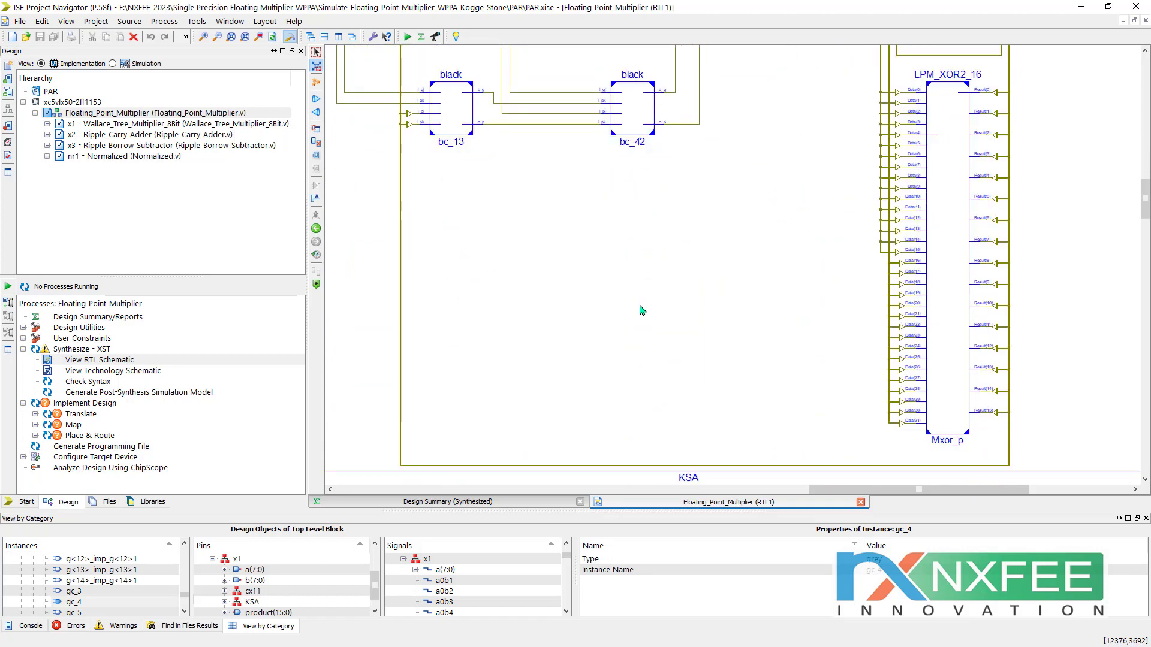
{"action": "scroll", "coordinate": [641, 310], "scroll_direction": "down", "scroll_amount": 4, "text": "ctrl"}
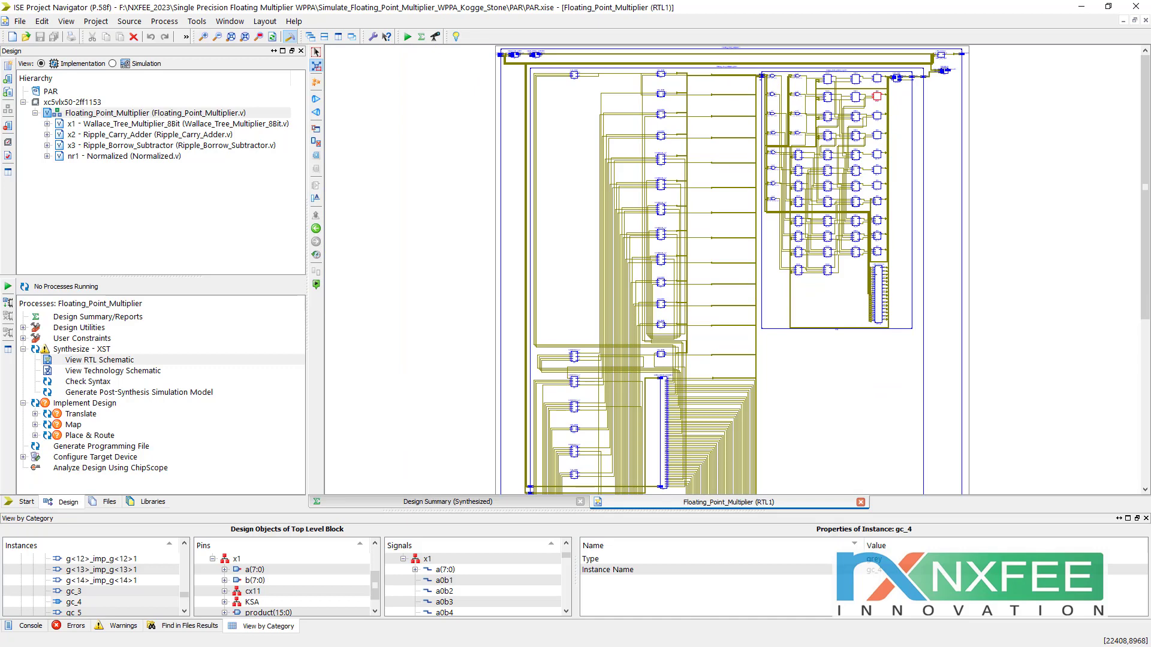
{"action": "key", "text": "alt+Tab"}
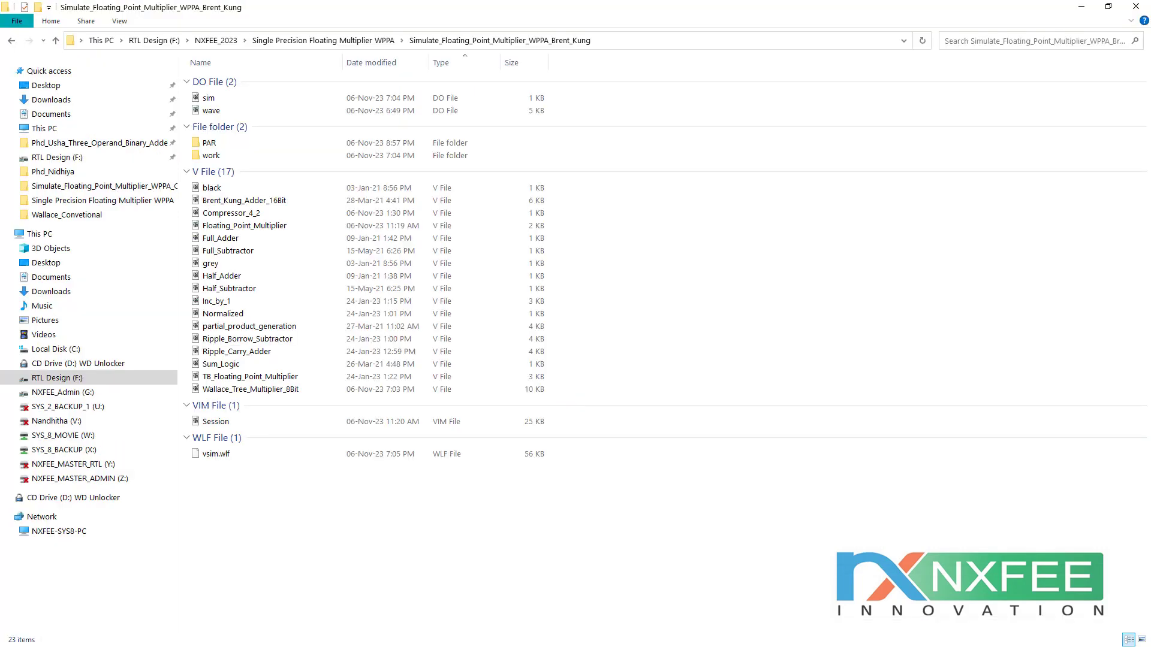
Step: Go up to the Single Precision Floating Multiplier WPPA folder and select the six simulation folders
{"action": "left_click", "coordinate": [359, 41]}
{"action": "left_click", "coordinate": [301, 174], "text": "shift"}
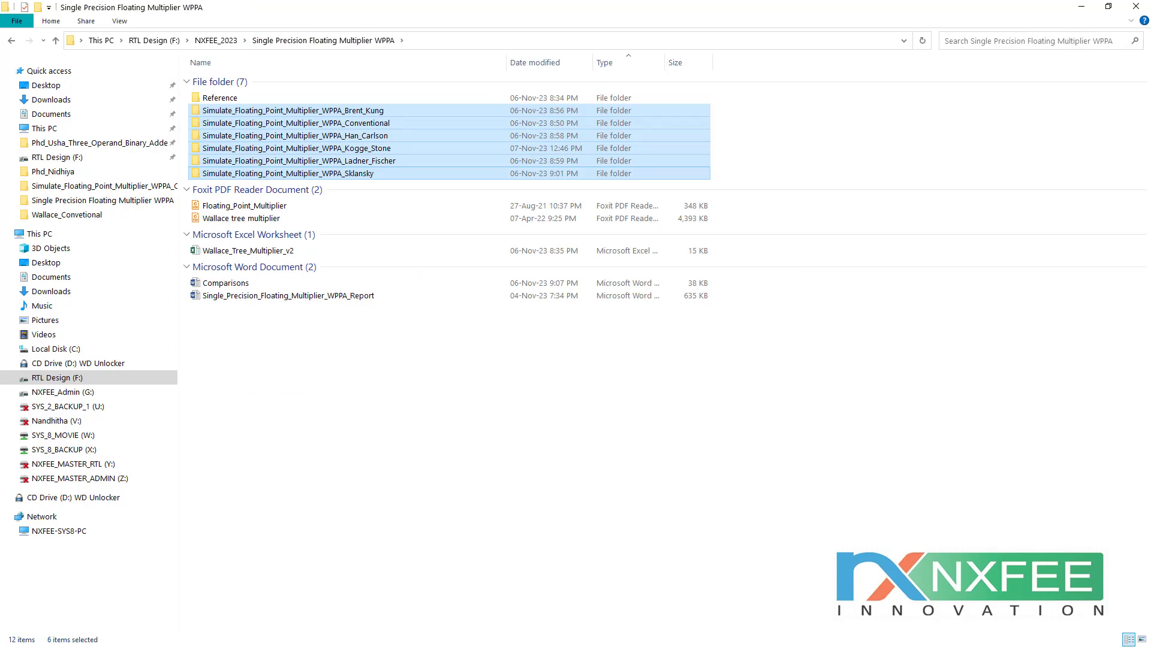
{"action": "key", "text": "alt+Tab"}
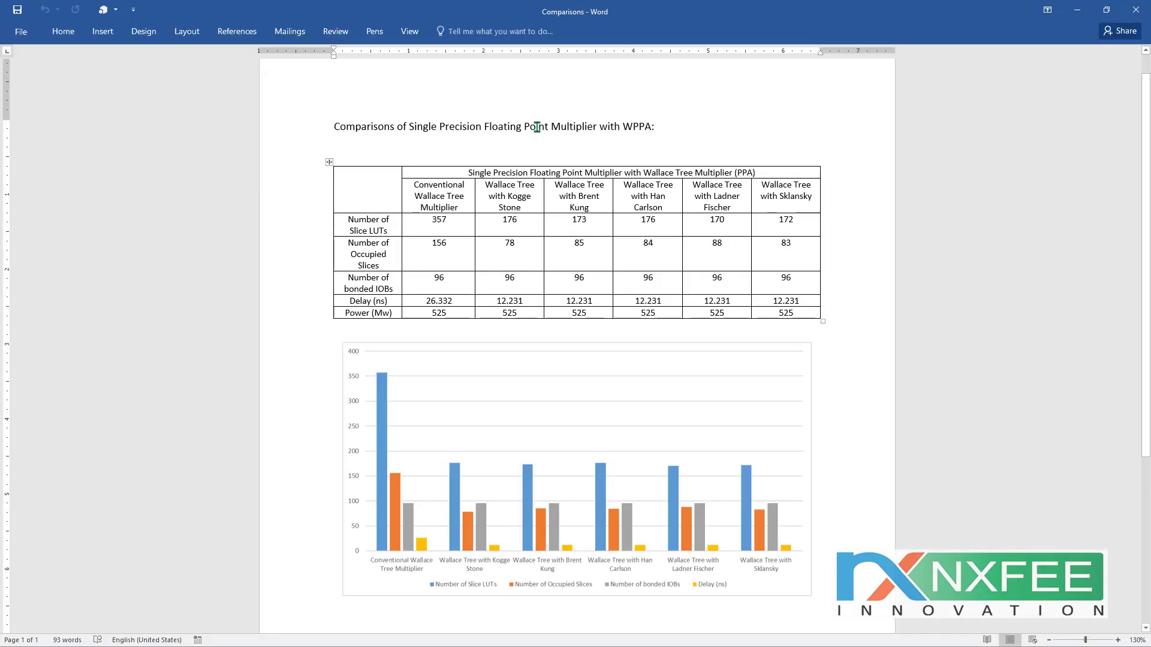
Step: Review the Comparisons heading, table and bar chart before moving on to the Report document
{"action": "left_click", "coordinate": [317, 127]}
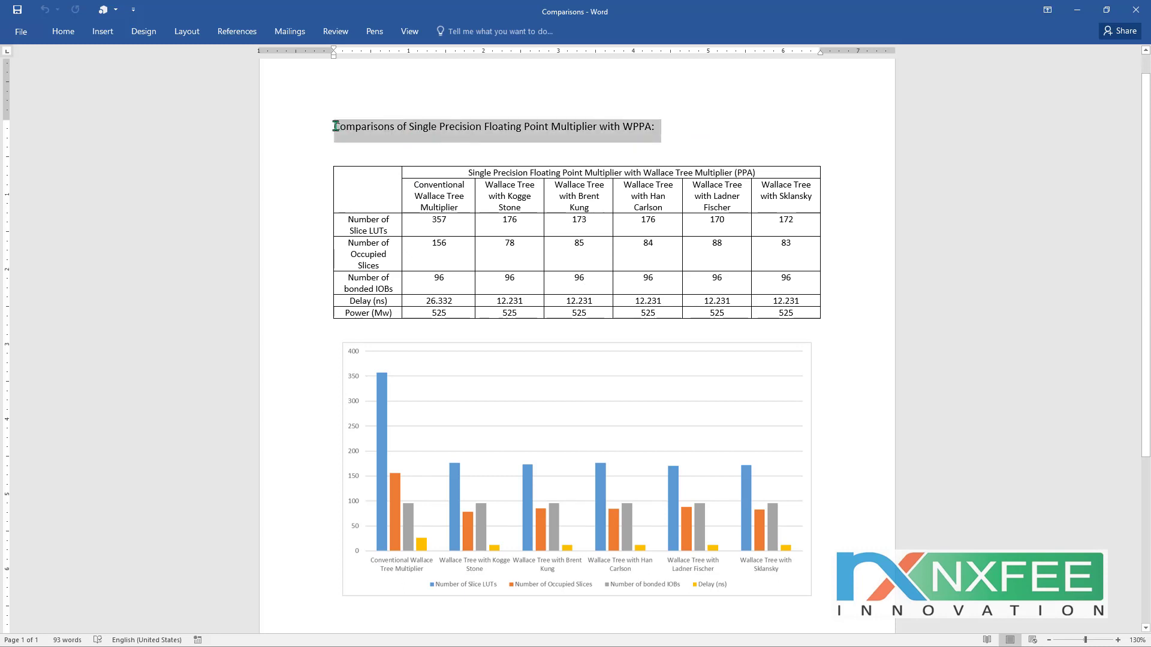
{"action": "left_click", "coordinate": [563, 336]}
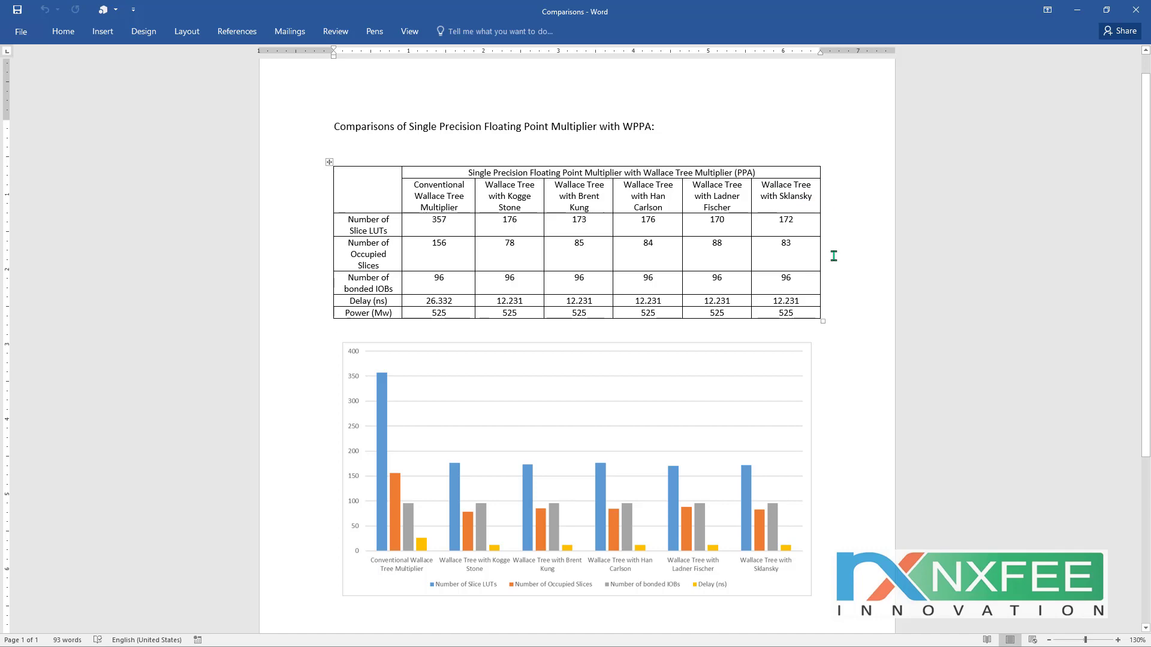
{"action": "left_click", "coordinate": [762, 422]}
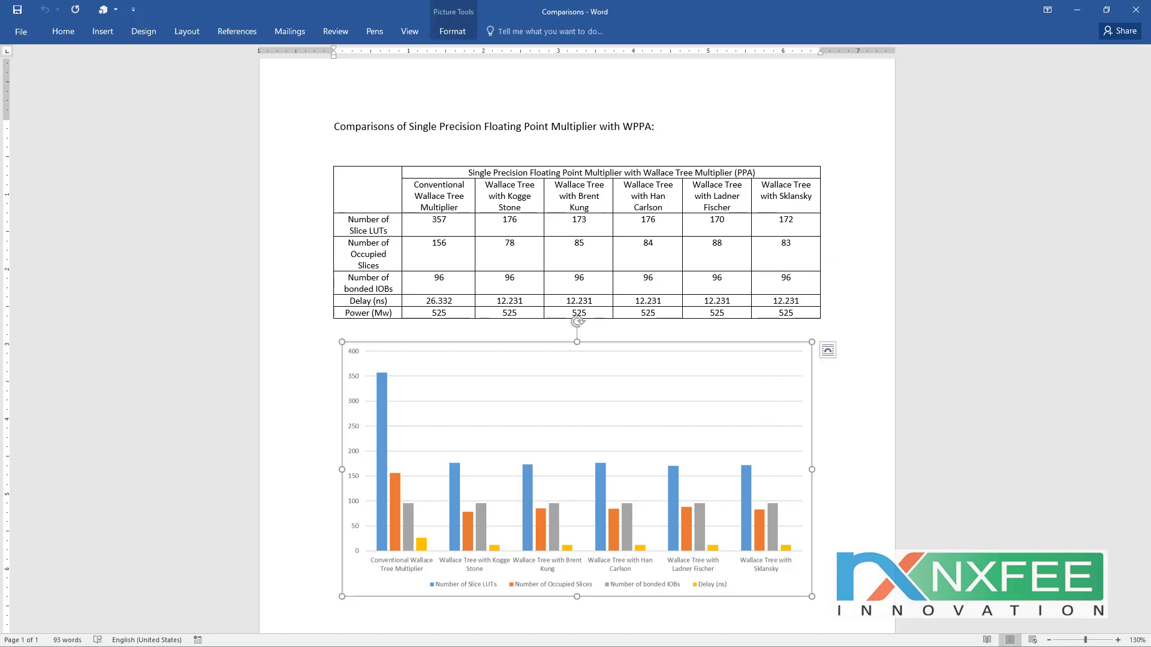
{"action": "key", "text": "alt+Tab"}
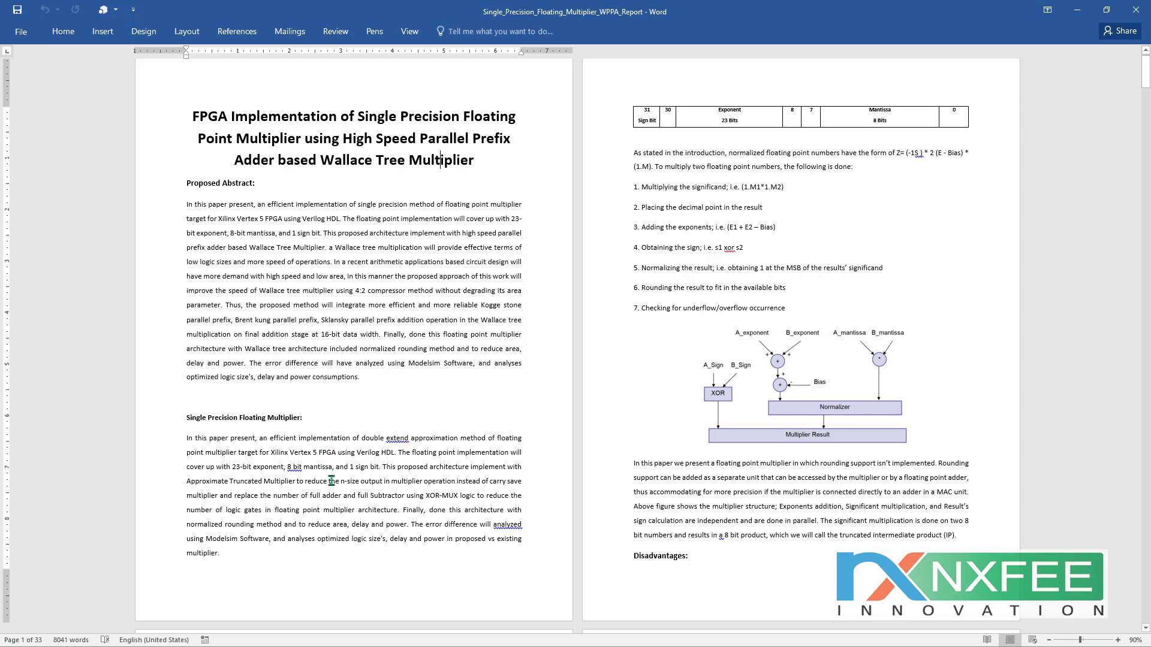
{"action": "scroll", "coordinate": [423, 396], "scroll_direction": "down", "scroll_amount": 4, "text": "ctrl"}
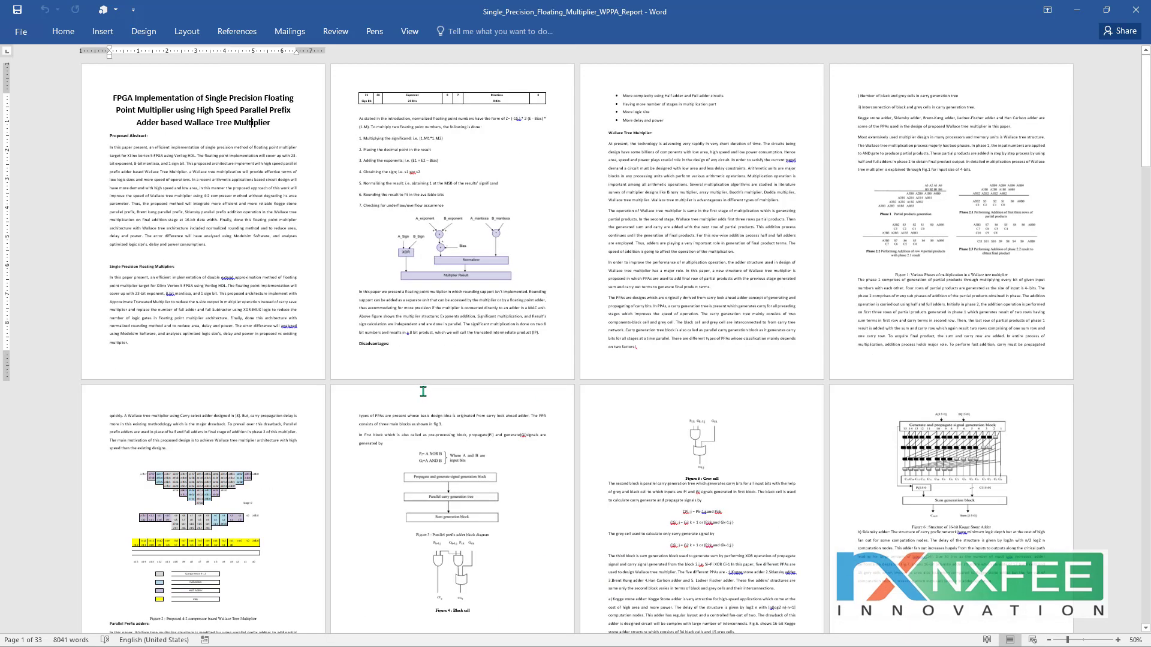
{"action": "scroll", "coordinate": [423, 391], "scroll_direction": "down", "scroll_amount": 5}
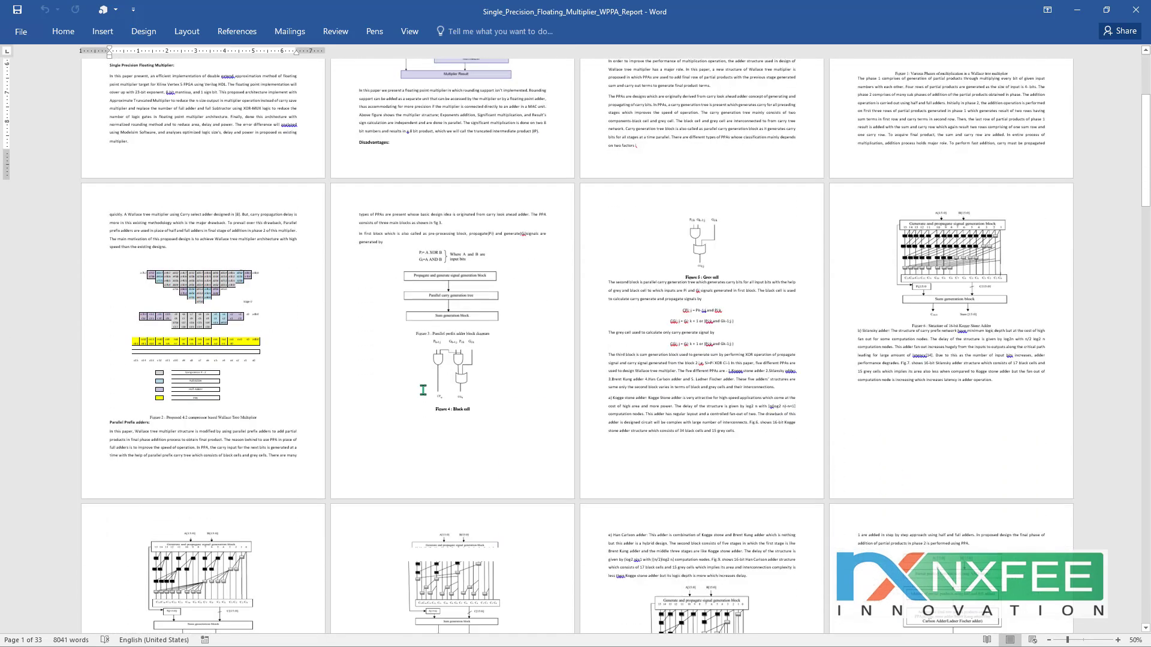
{"action": "scroll", "coordinate": [423, 390], "scroll_direction": "down", "scroll_amount": 12}
{"action": "scroll", "coordinate": [423, 390], "scroll_direction": "down", "scroll_amount": 11}
{"action": "scroll", "coordinate": [423, 389], "scroll_direction": "down", "scroll_amount": 13}
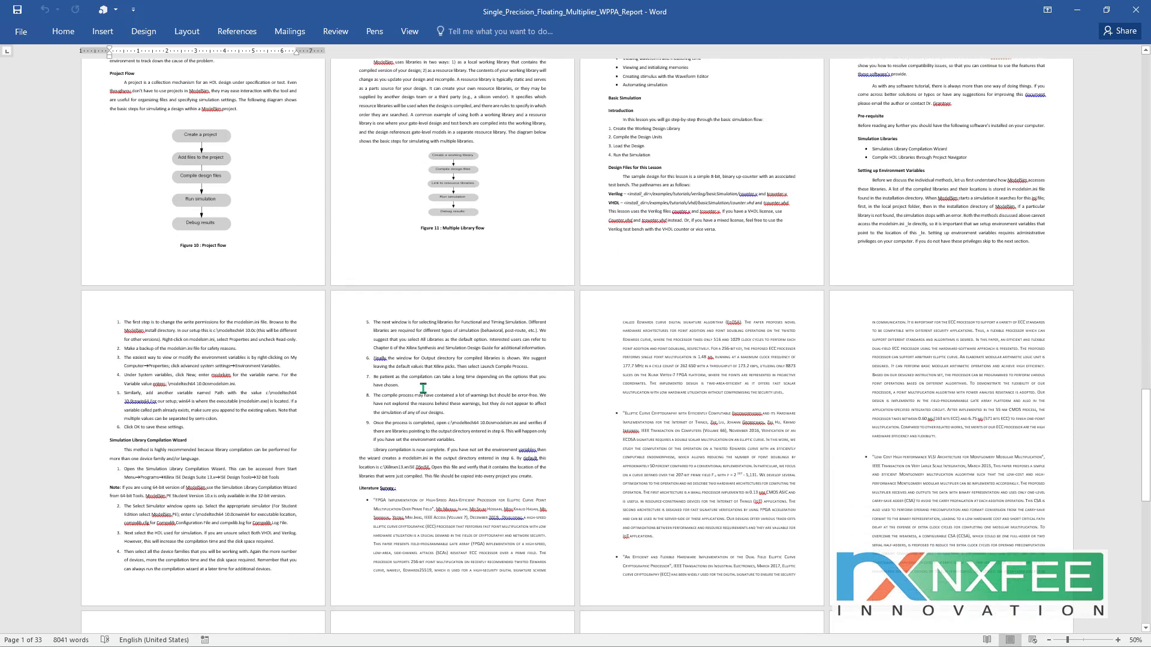
{"action": "scroll", "coordinate": [423, 388], "scroll_direction": "down", "scroll_amount": 10}
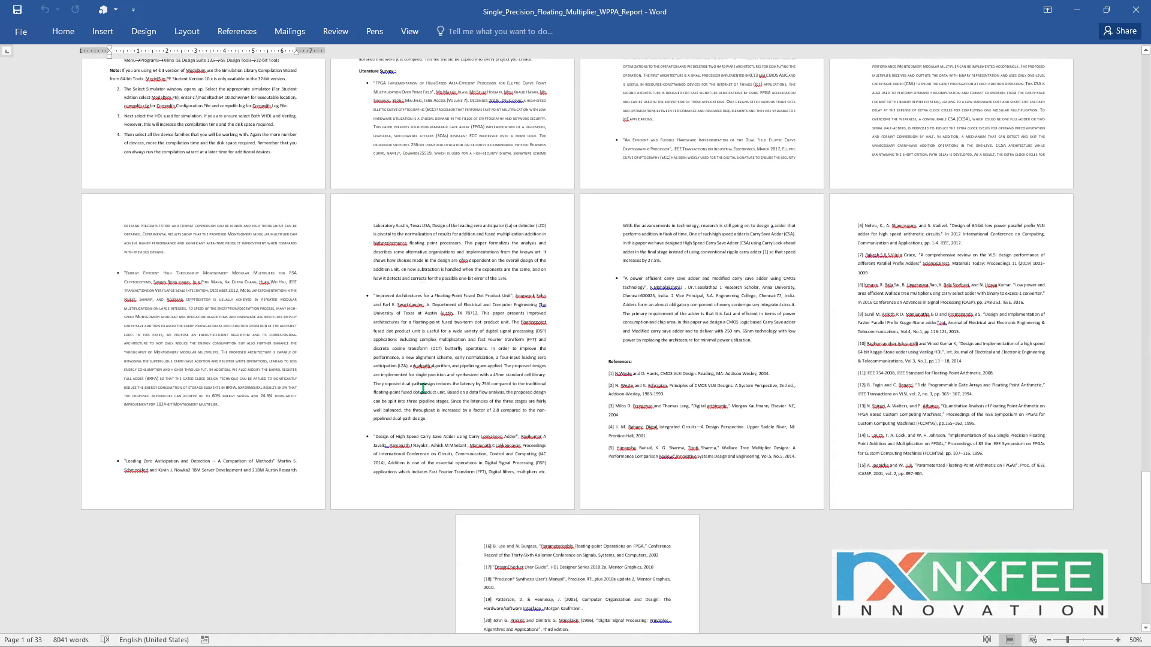
{"action": "scroll", "coordinate": [423, 388], "scroll_direction": "down", "scroll_amount": 3}
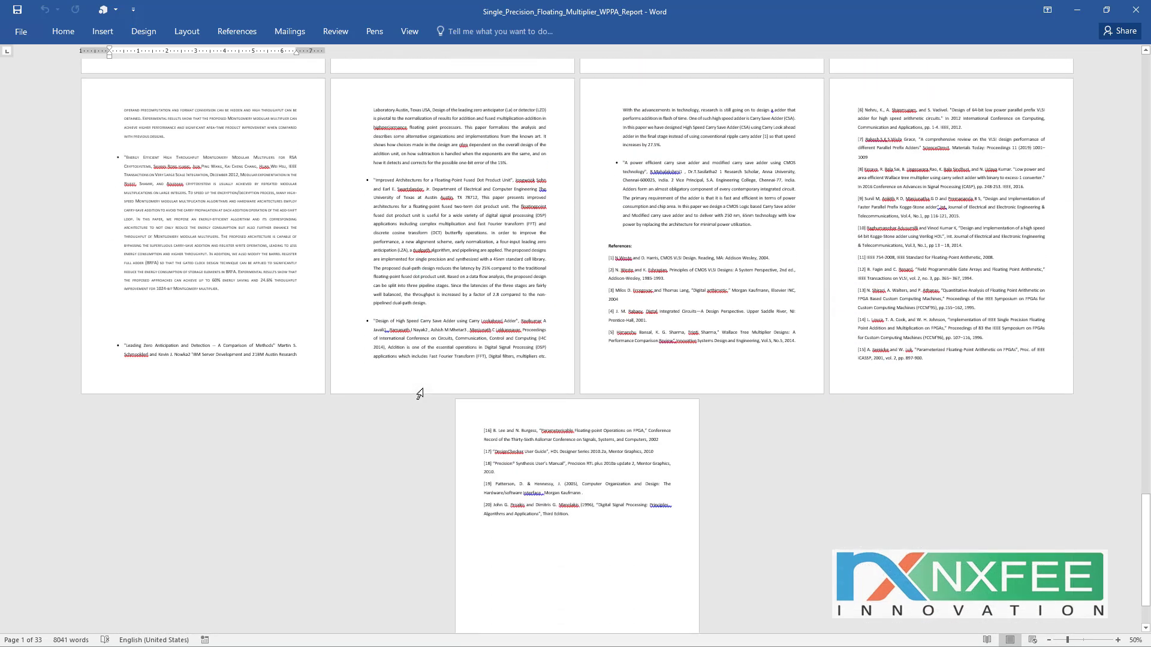